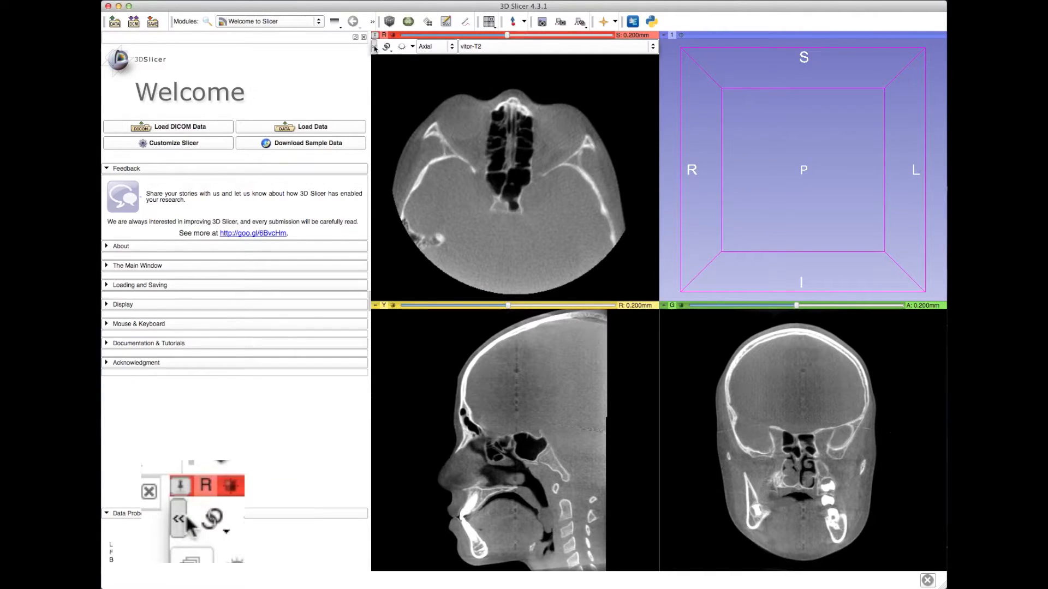
- Link the slice views, set the T1 volume as the foreground over T2, and raise its opacity to 0.60
click(375, 47)
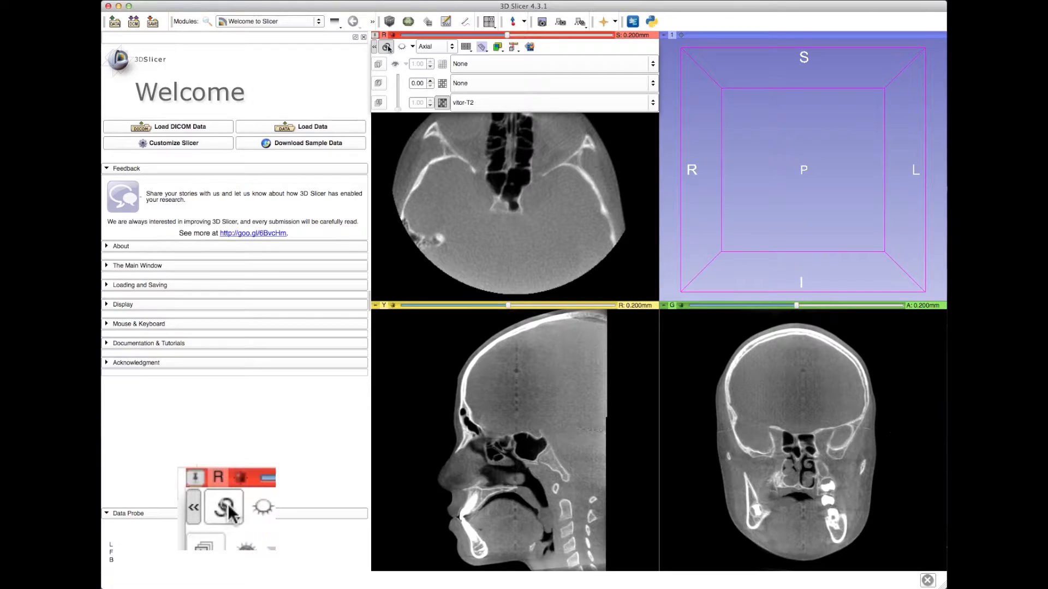
click(475, 85)
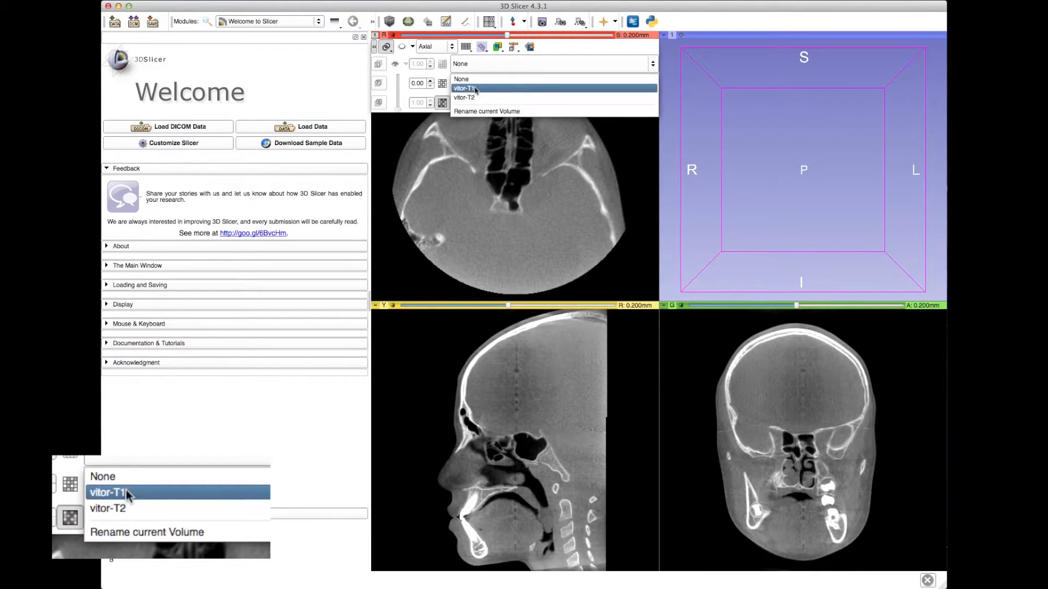
click(474, 88)
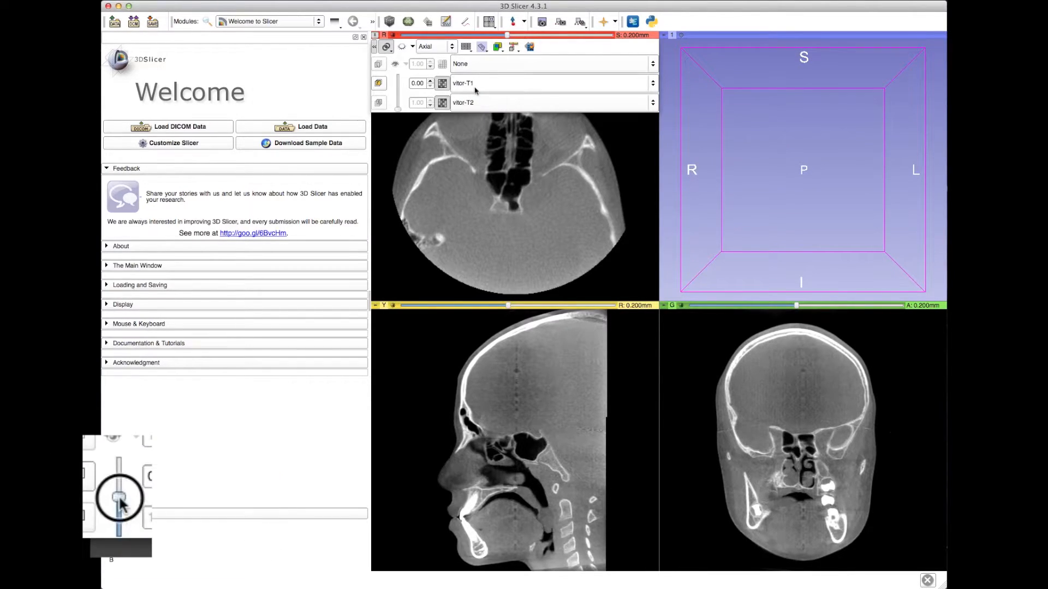
mouse_move(399, 110)
mouse_down()
mouse_move(399, 77)
mouse_move(401, 93)
mouse_up()
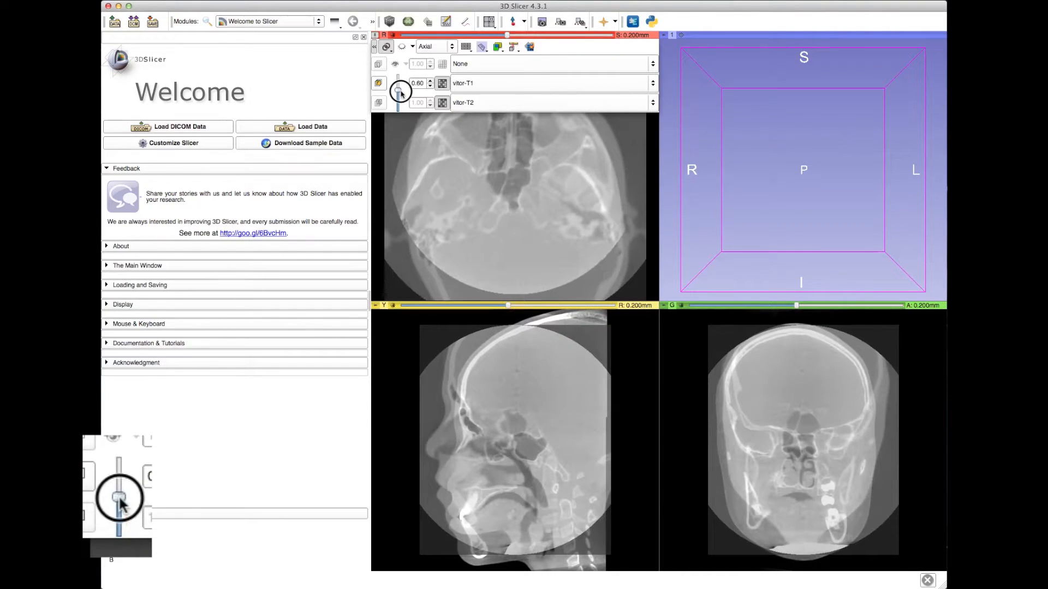
- Lower the T1 foreground opacity in the linked slice views to 0.20
click(473, 102)
click(470, 93)
drag(516, 222, 500, 170)
click(478, 103)
click(479, 109)
mouse_move(400, 93)
mouse_down()
mouse_move(400, 105)
mouse_move(400, 80)
mouse_move(397, 111)
mouse_up()
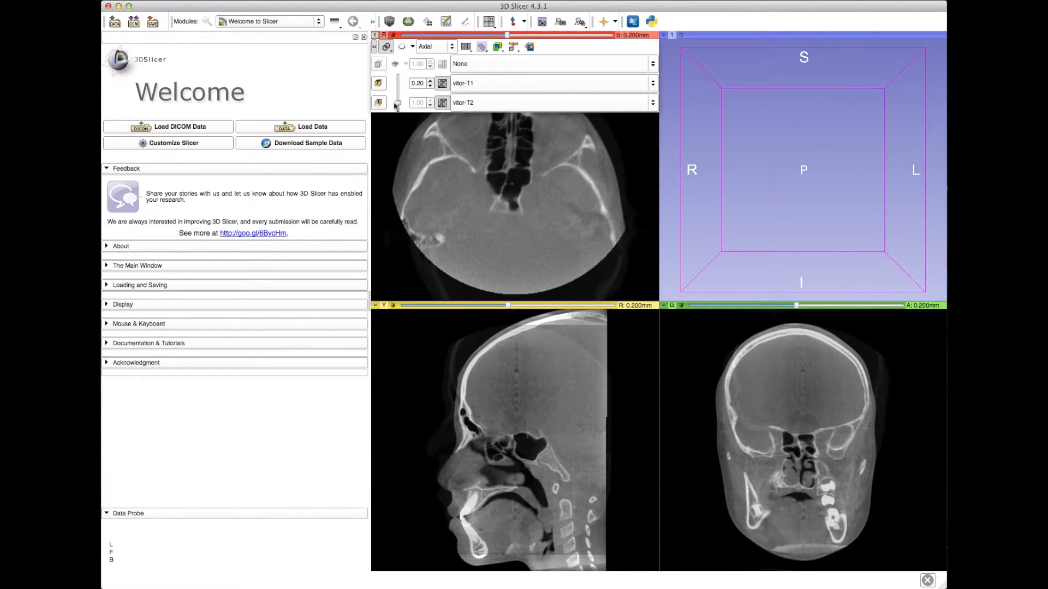
- Open the Landmark Registration module from the CMF Registration category
click(306, 25)
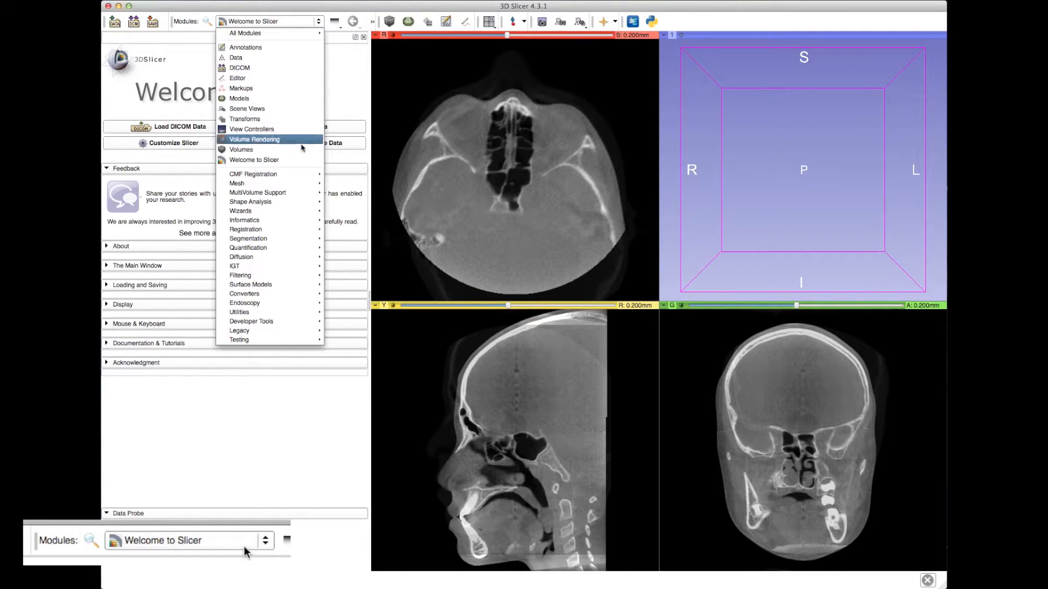
mouse_move(303, 175)
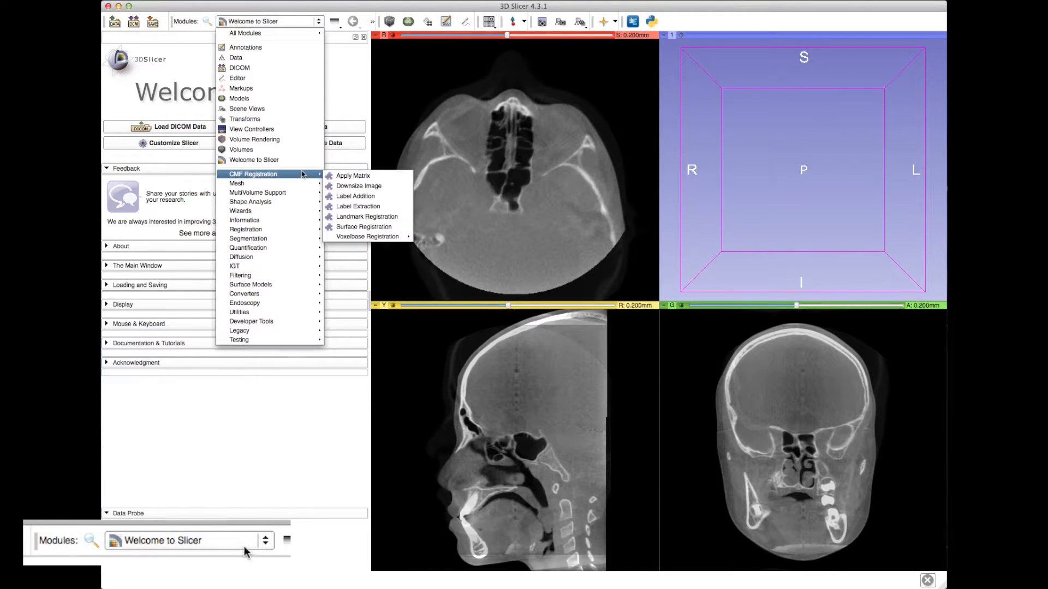
click(358, 217)
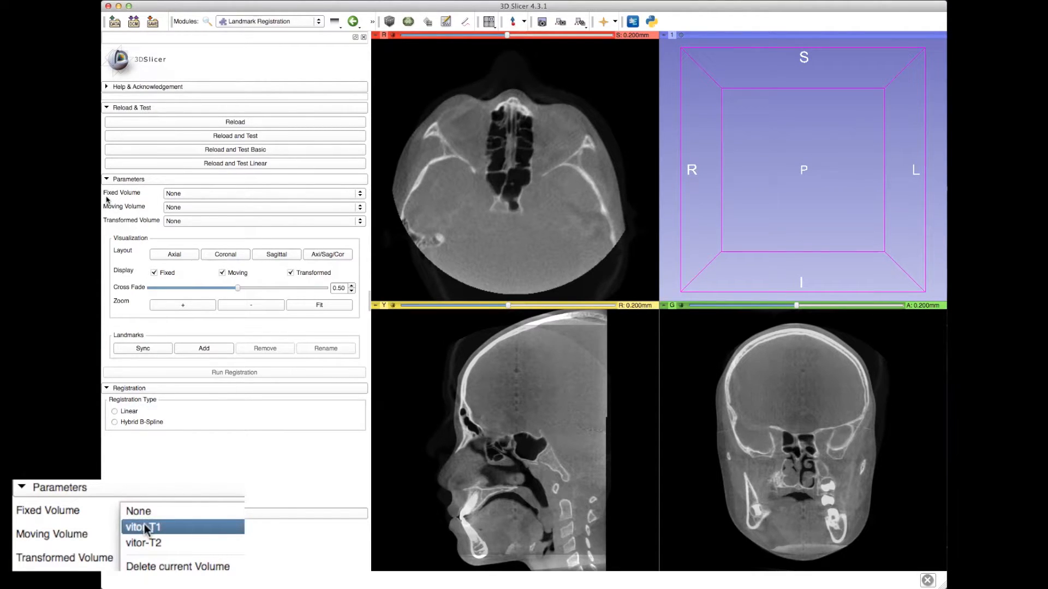
- Assign the T1 scan as fixed volume and the T2 scan as moving volume, and activate linear registration
click(165, 194)
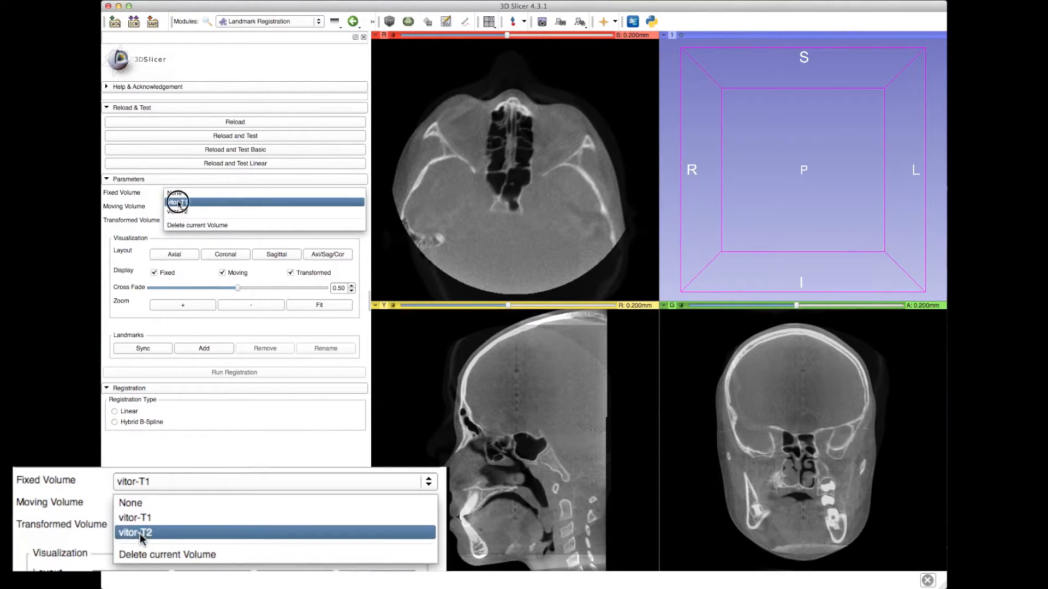
click(179, 203)
click(179, 208)
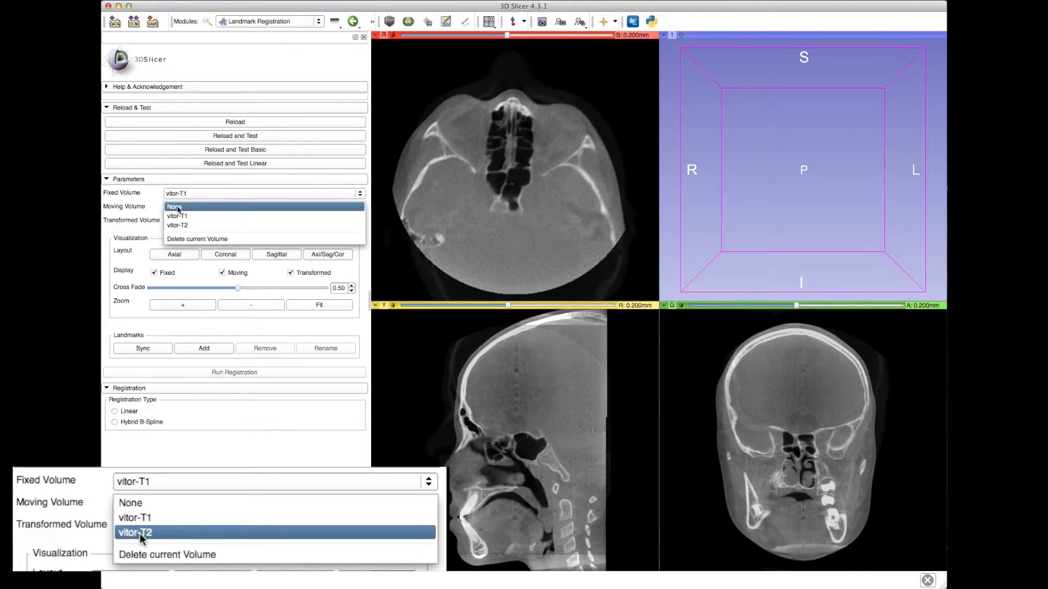
click(180, 227)
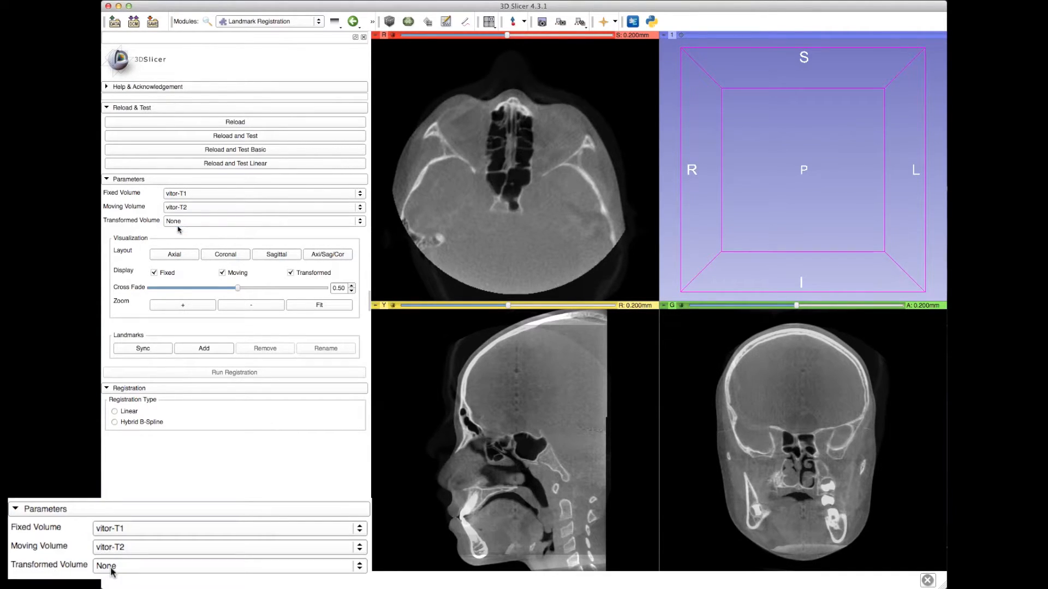
click(115, 412)
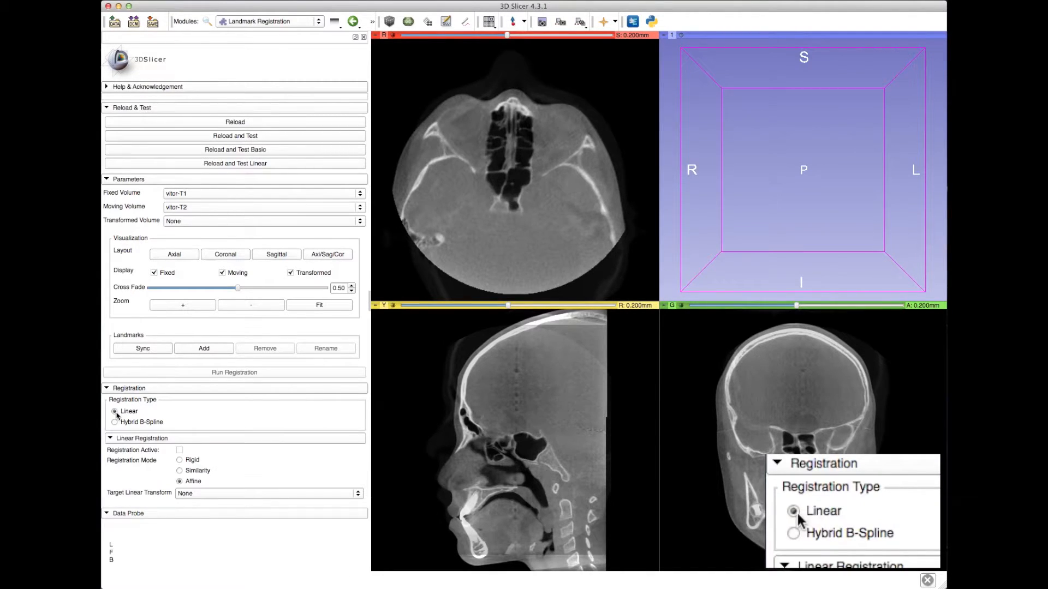
click(179, 451)
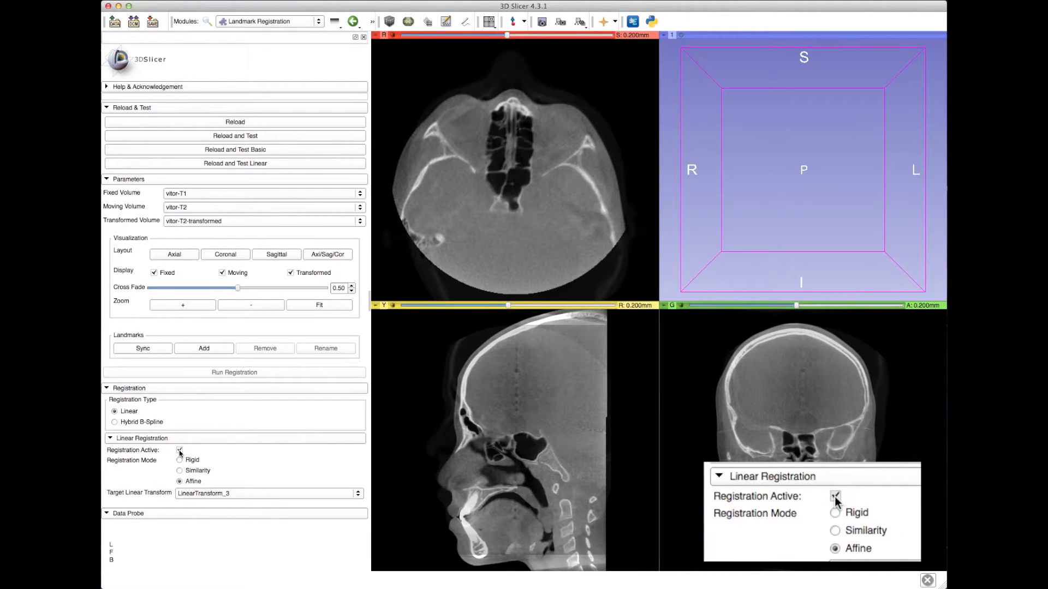
- Go through the axial, coronal and sagittal comparison layouts and settle on the combined Axi/Sag/Cor layout
click(174, 255)
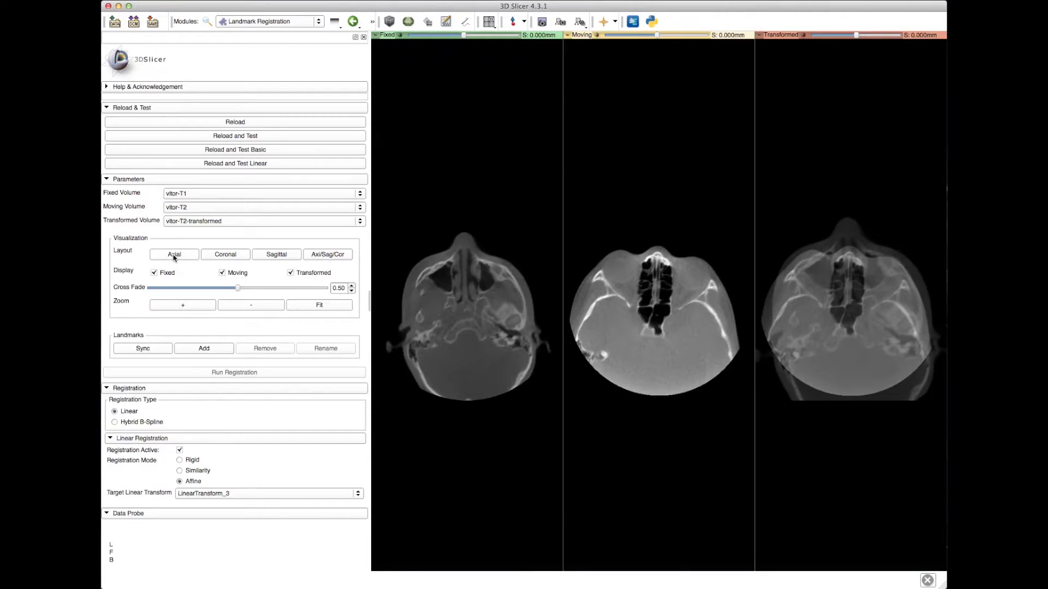
click(217, 255)
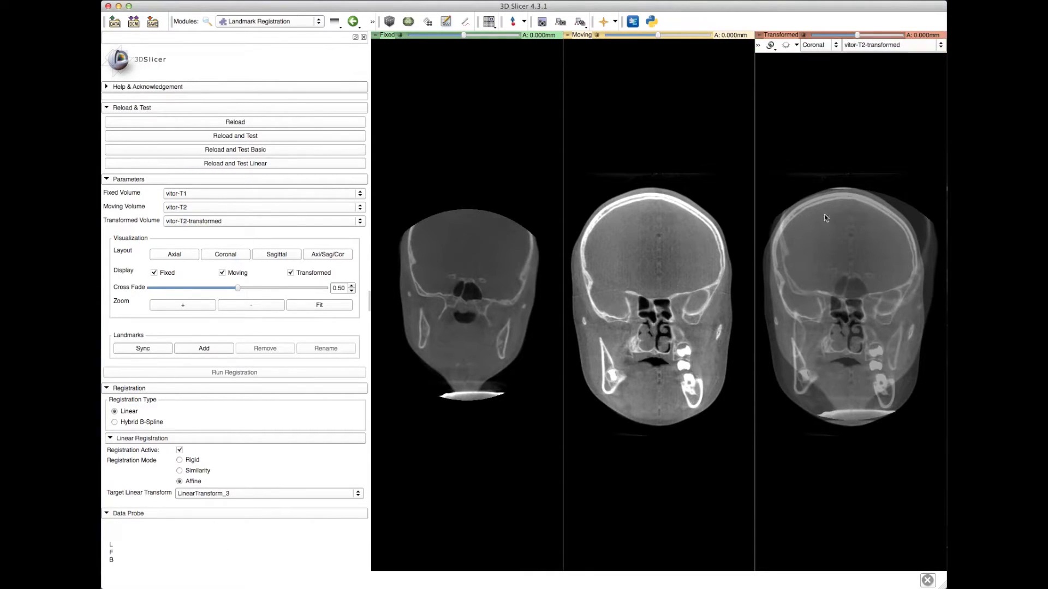
click(283, 256)
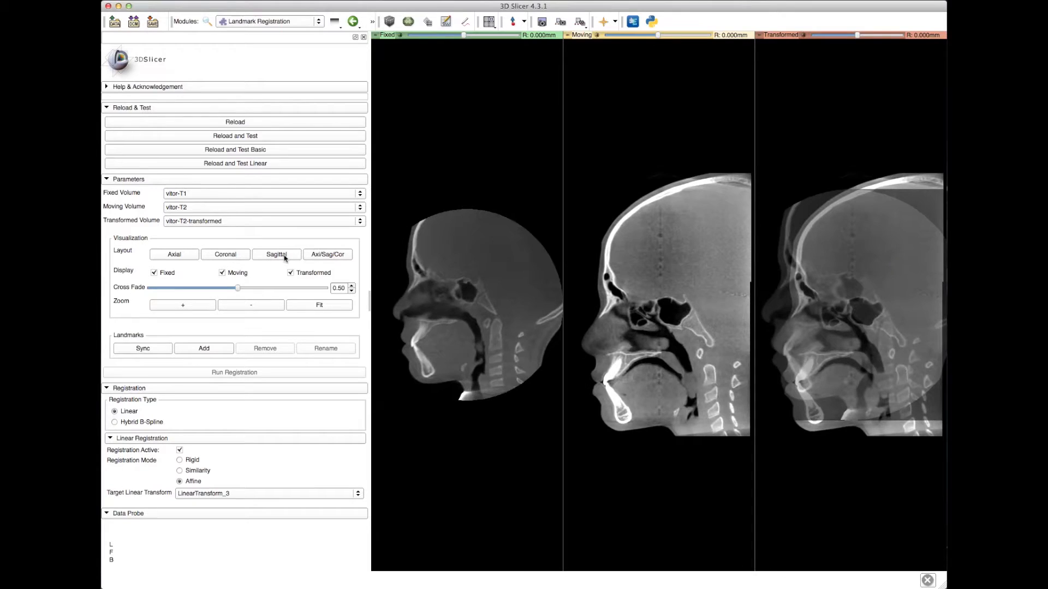
click(338, 258)
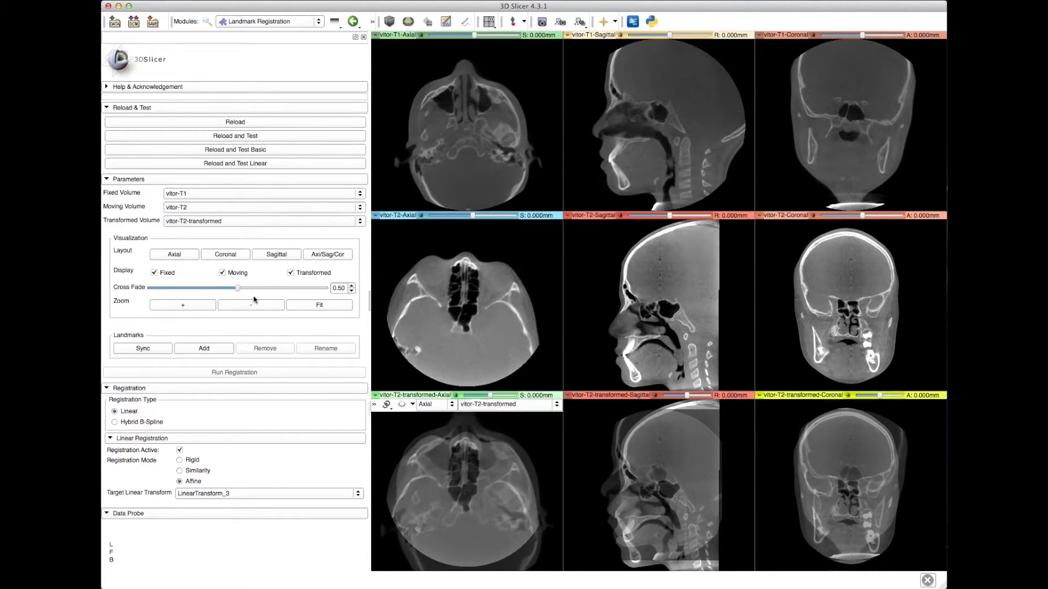
mouse_move(238, 289)
mouse_down()
mouse_move(320, 290)
mouse_move(160, 288)
mouse_move(233, 295)
mouse_up()
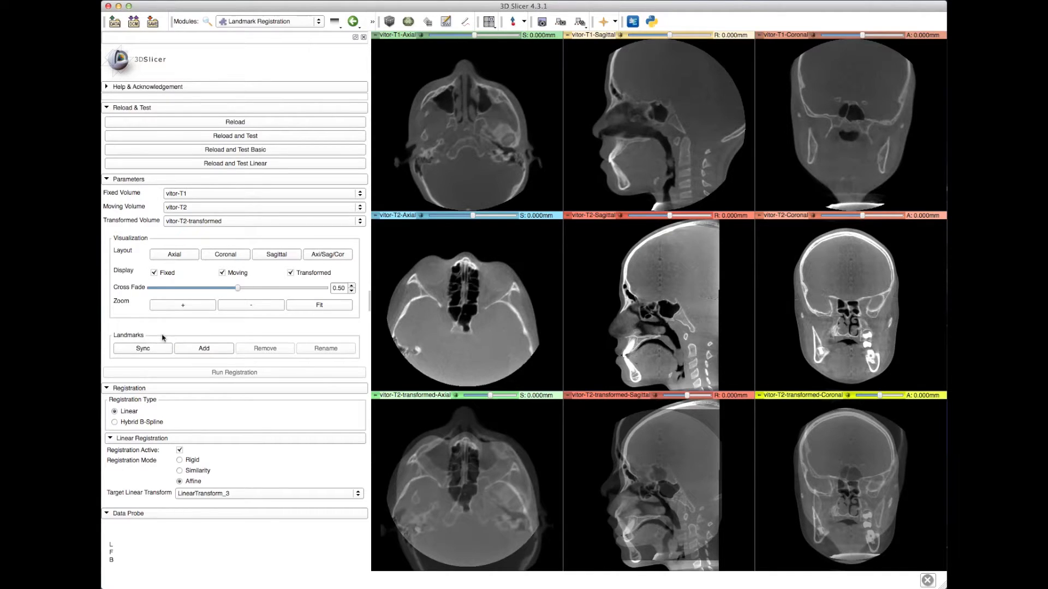
- Add a first landmark and place it at the lower tip of the clivus in the T1 and T2 sagittal views
click(197, 348)
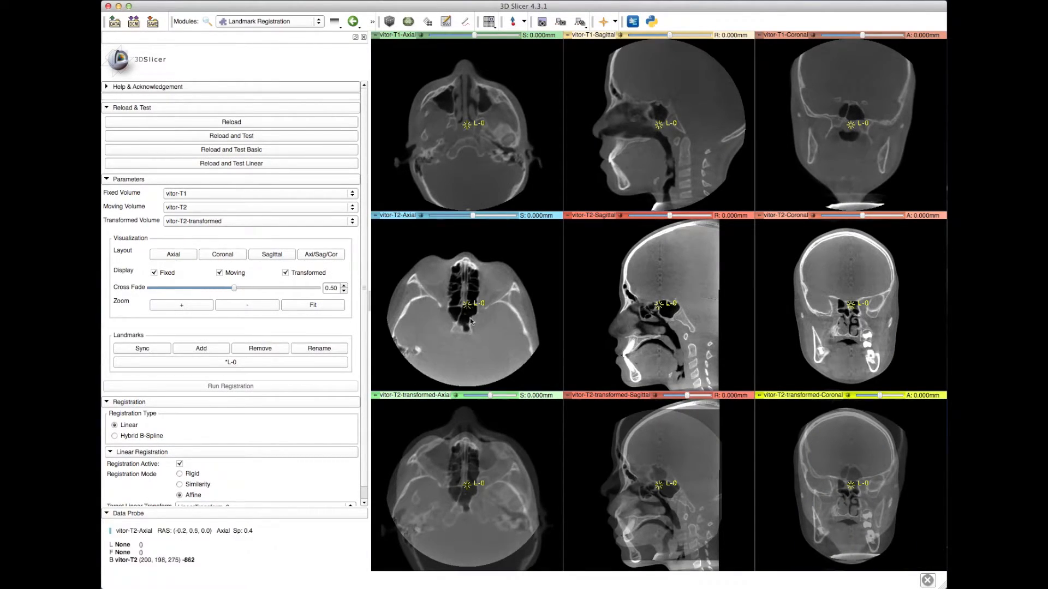
drag(658, 124, 688, 133)
drag(660, 310, 693, 334)
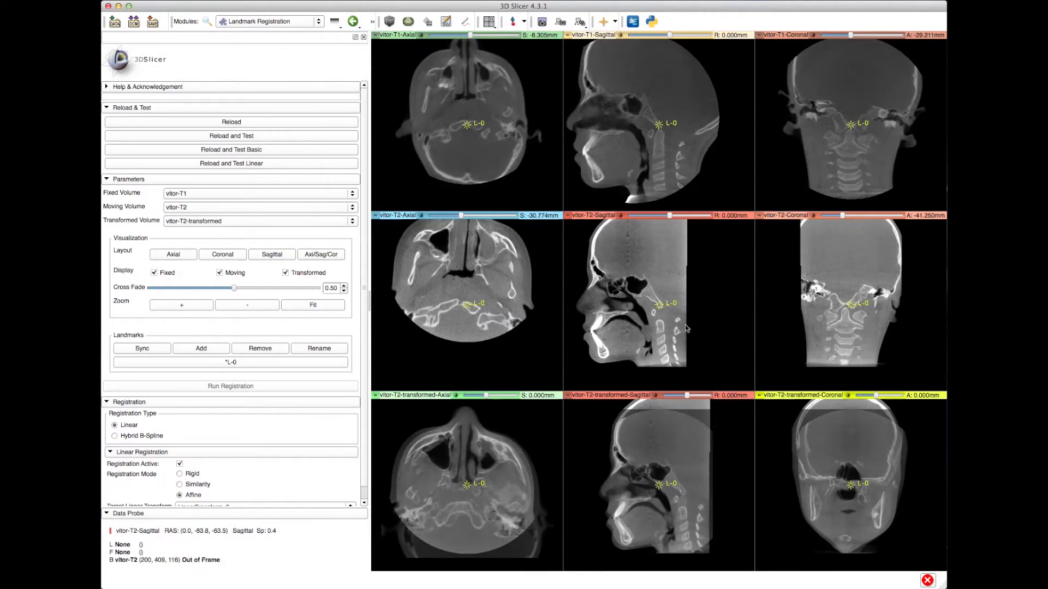
- Refine the first landmark's position on both scans across their axial, coronal and sagittal views
drag(467, 127, 469, 124)
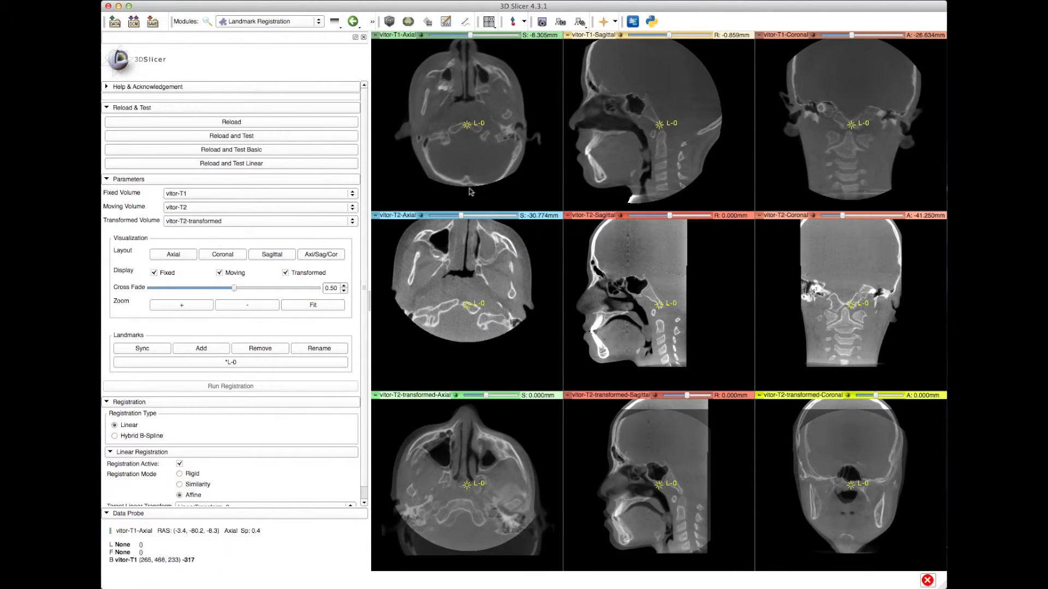
drag(467, 305, 460, 306)
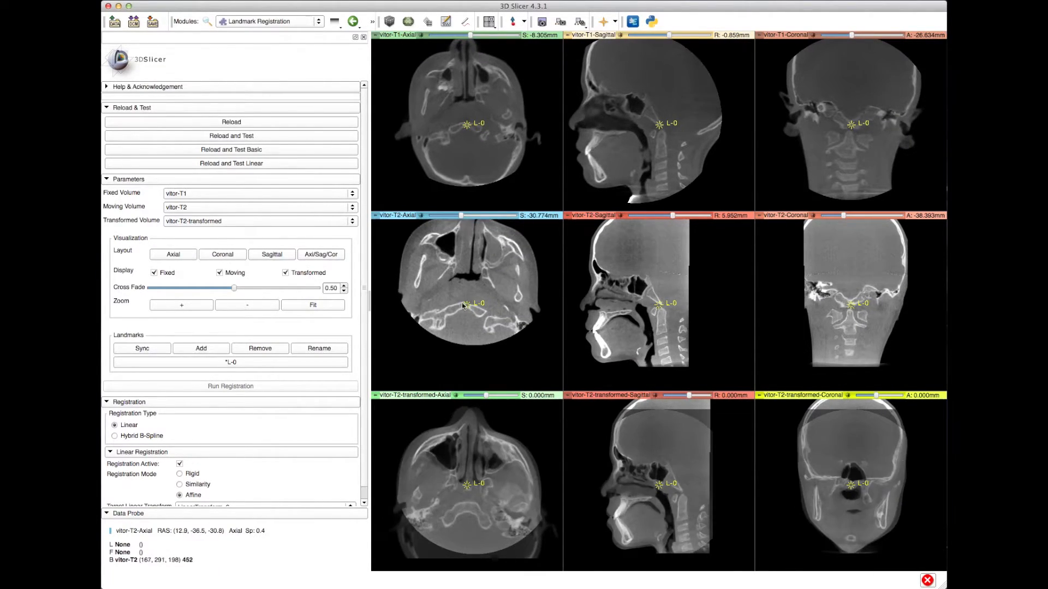
drag(852, 125, 853, 127)
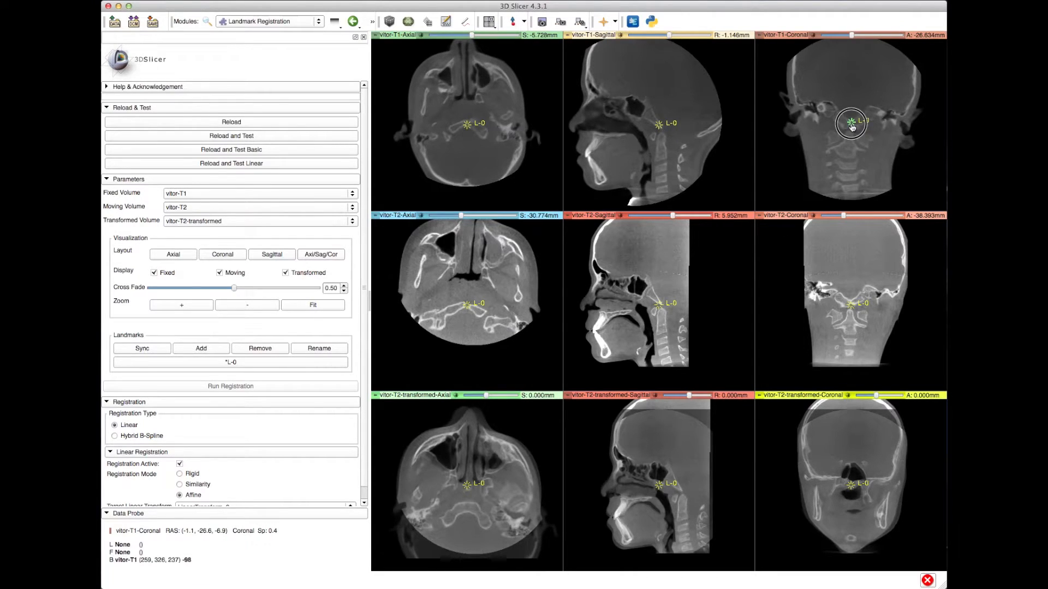
drag(851, 304, 852, 305)
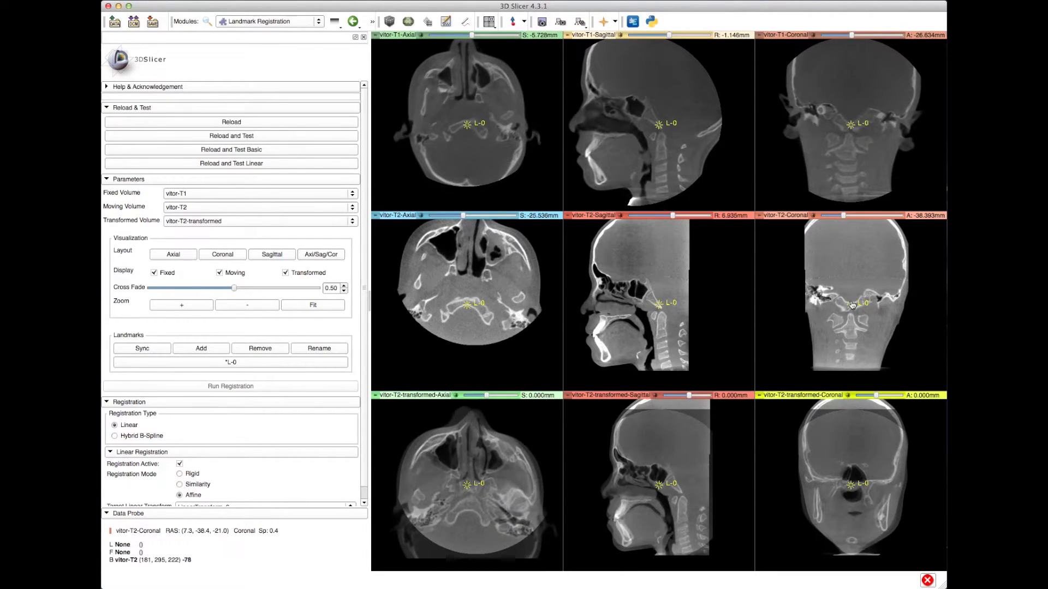
drag(466, 304, 468, 307)
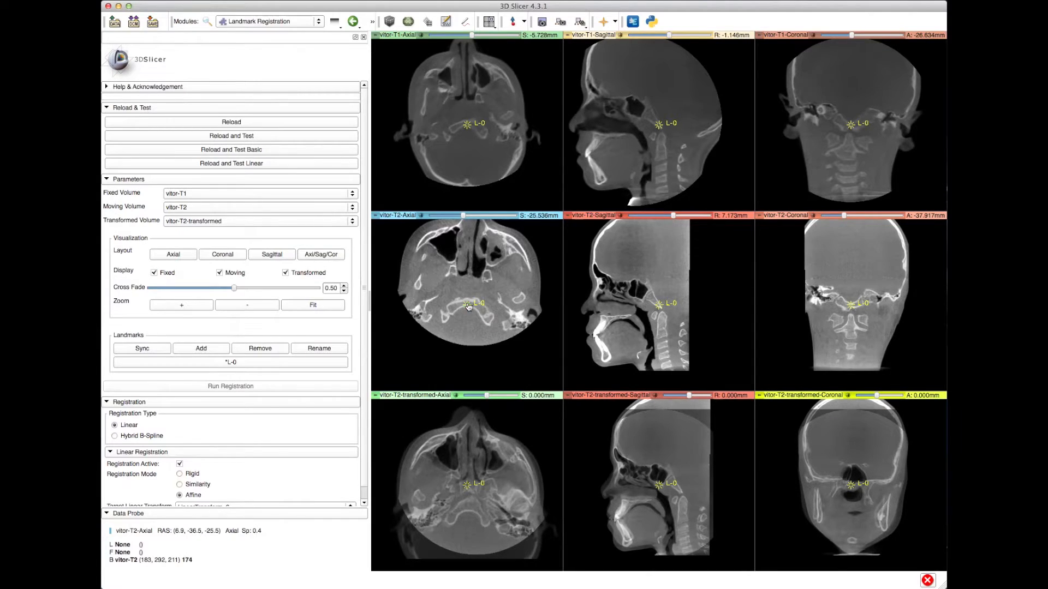
drag(661, 133, 663, 135)
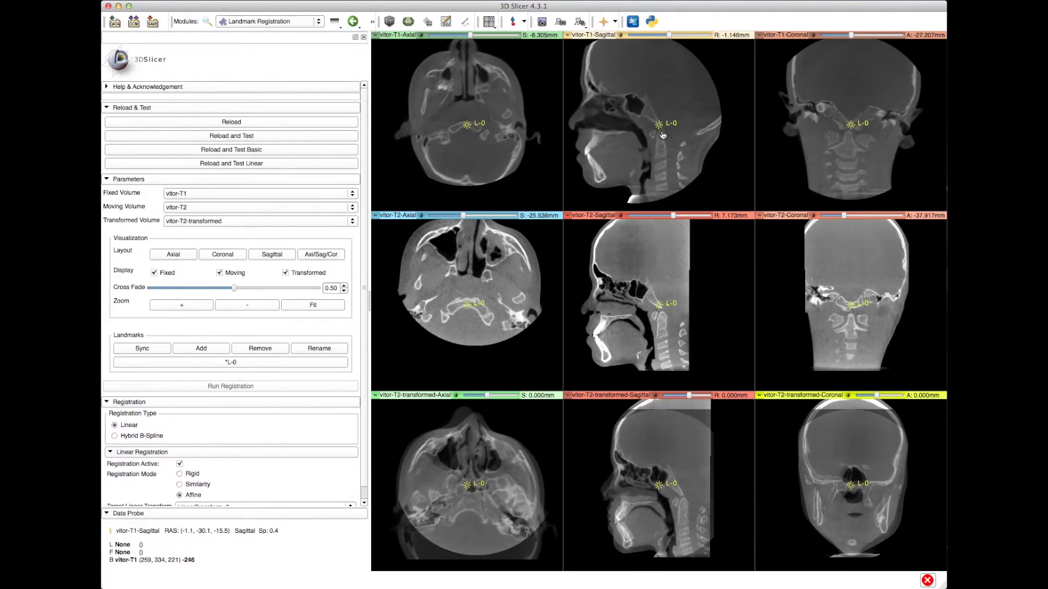
drag(661, 299, 661, 311)
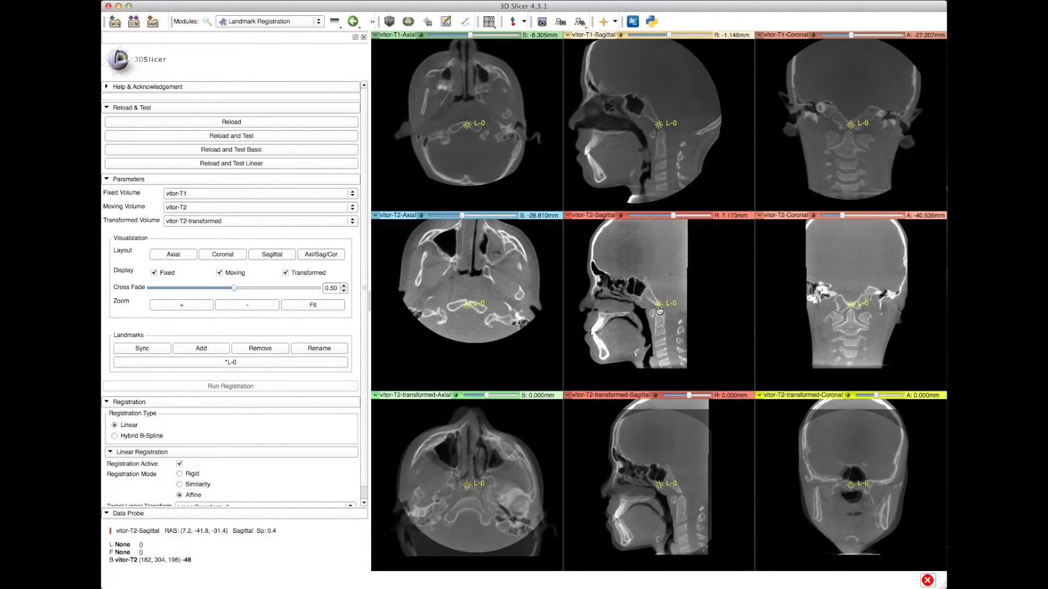
- Fine-tune the first landmark at close range on the clivus tip in the T1 and T2 sagittal and T1 coronal views
click(177, 309)
click(181, 309)
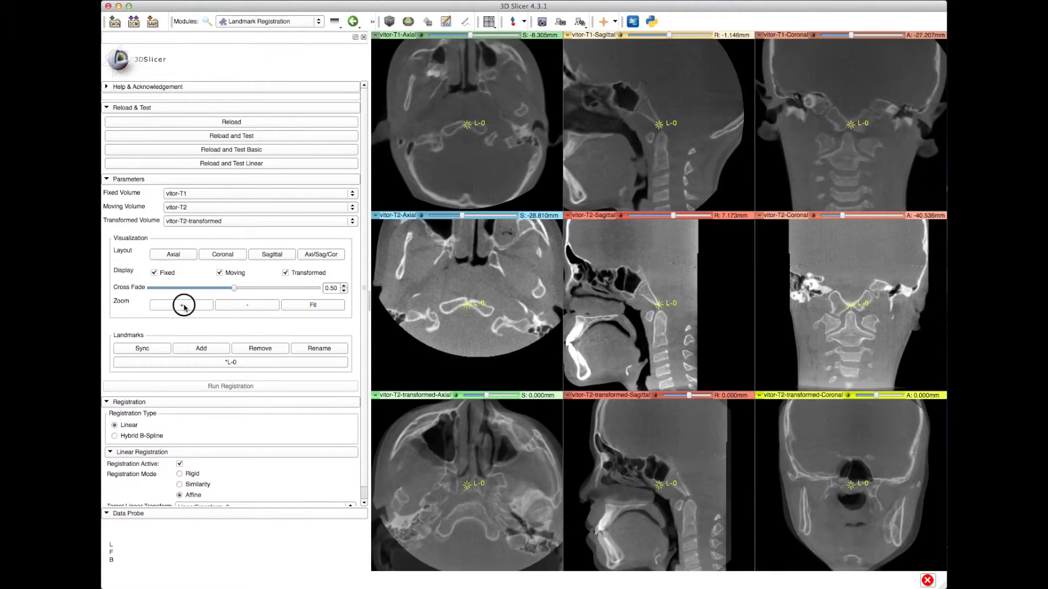
click(183, 308)
click(184, 307)
click(184, 307)
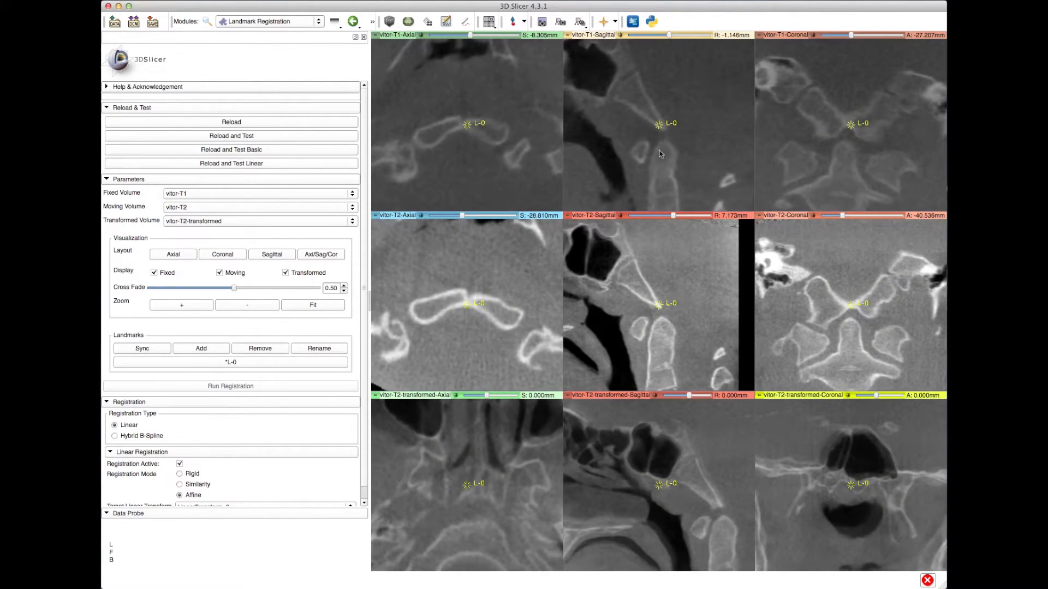
drag(659, 125, 662, 127)
drag(659, 308, 658, 309)
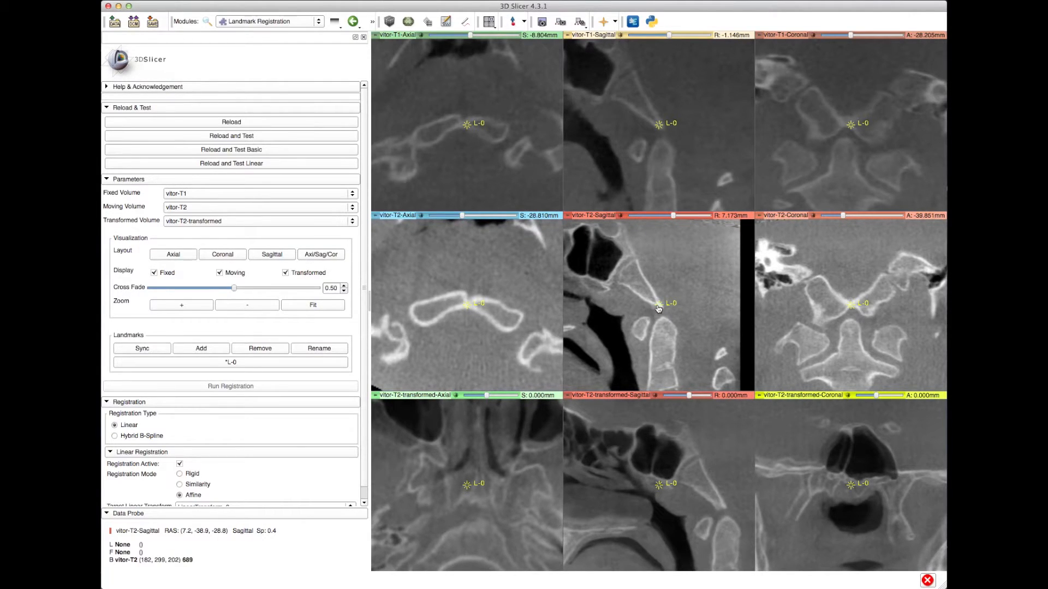
drag(849, 131, 847, 129)
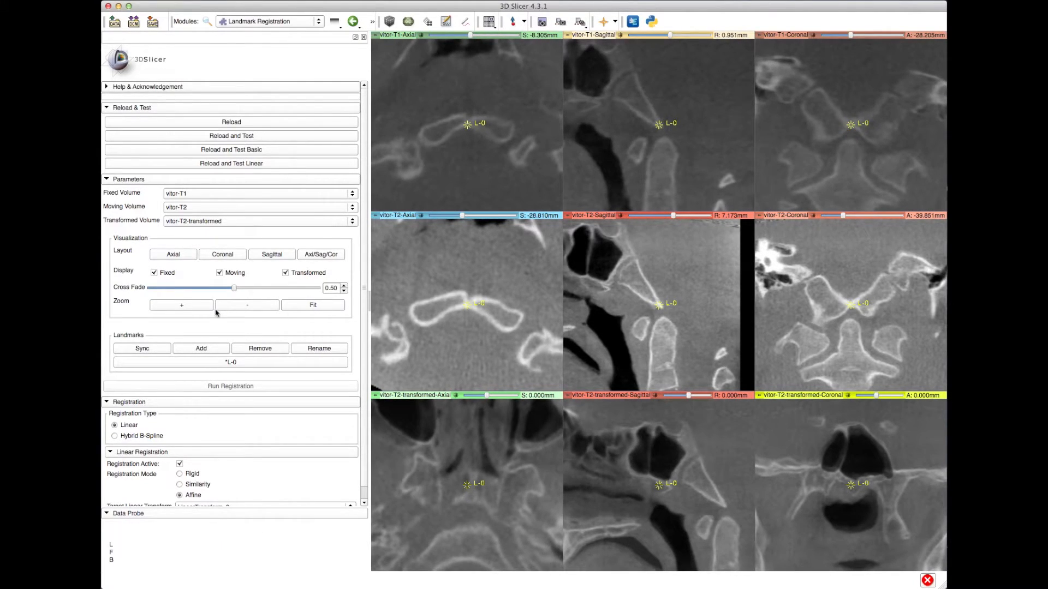
- Add a second landmark and place it at the root of the nose in the T2 and T1 sagittal views
click(309, 306)
click(224, 349)
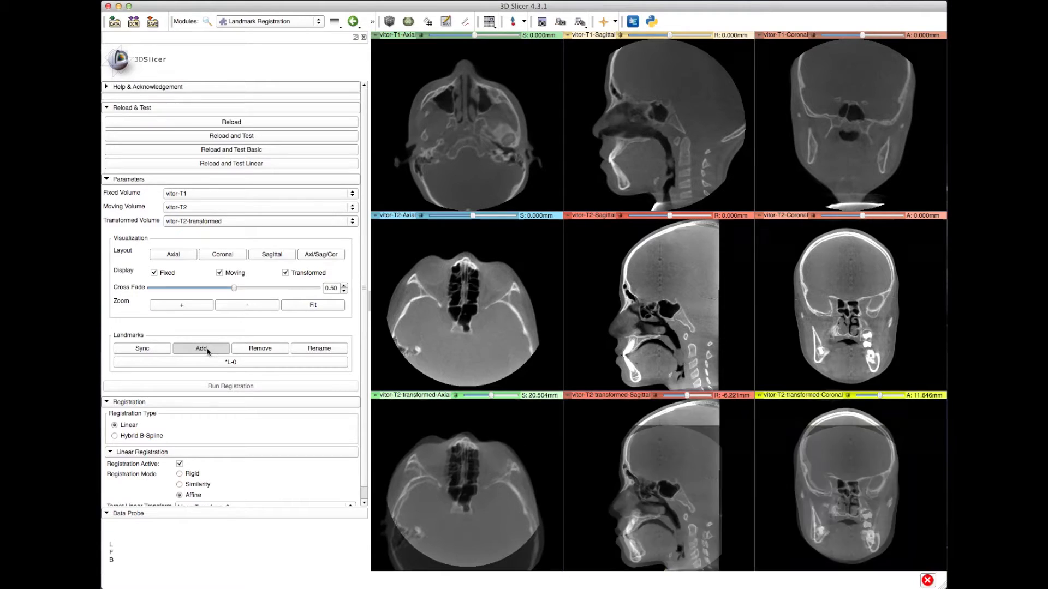
drag(659, 310, 626, 307)
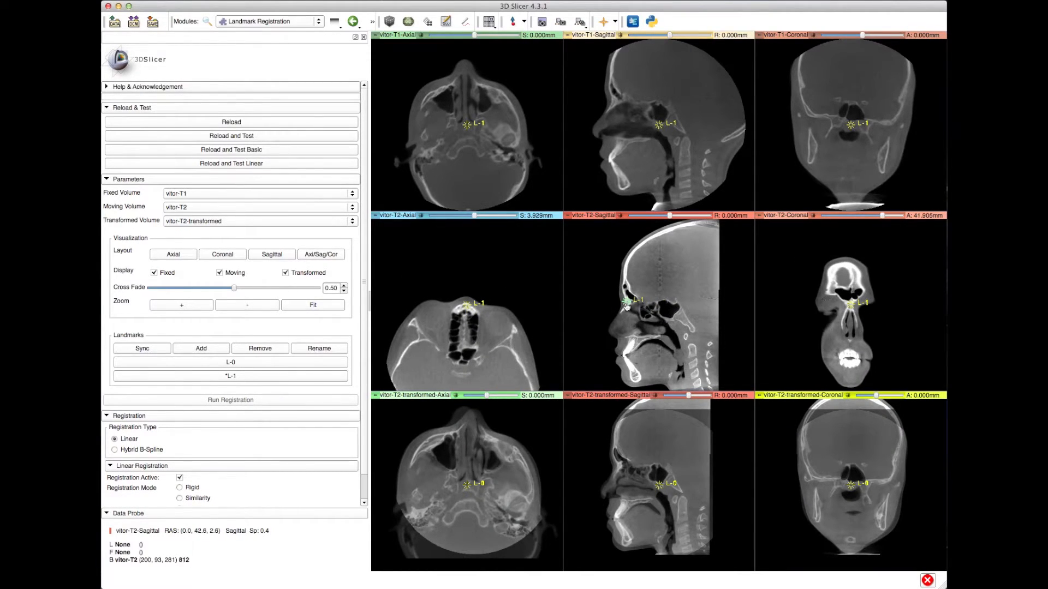
drag(658, 124, 613, 101)
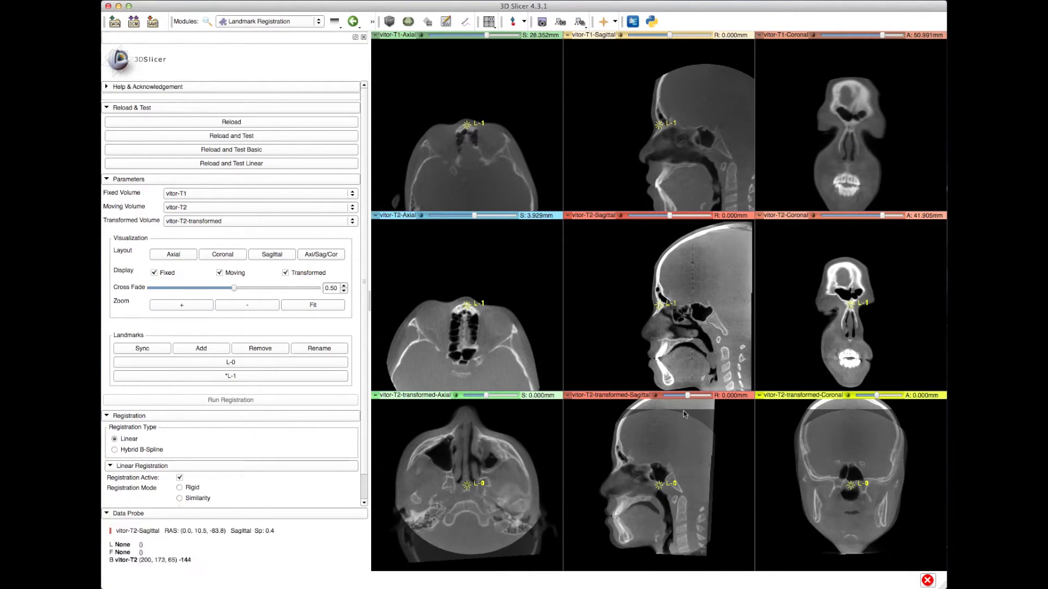
- Refine the second landmark at the root of the nose in the T2 coronal, sagittal and axial views, and set the cross fade to 0.65
mouse_move(235, 287)
mouse_down()
mouse_move(293, 285)
mouse_move(241, 292)
mouse_move(284, 295)
mouse_move(248, 297)
mouse_up()
drag(852, 310, 850, 309)
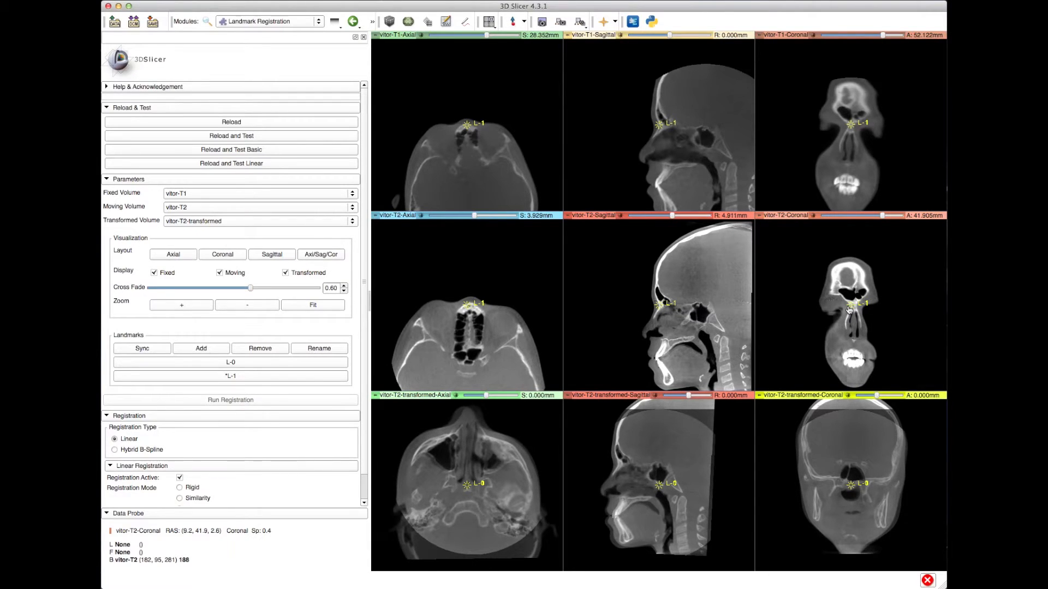
drag(250, 289, 276, 289)
drag(660, 305, 659, 306)
drag(852, 309, 855, 308)
drag(471, 308, 469, 306)
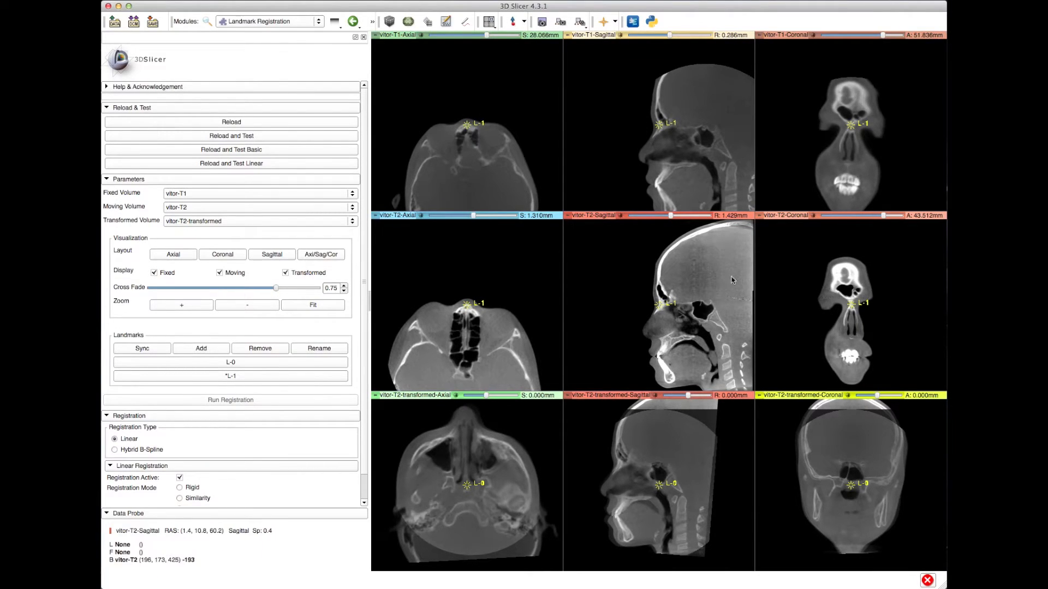
drag(852, 309, 853, 310)
mouse_move(275, 288)
mouse_down()
mouse_move(180, 297)
mouse_move(260, 290)
mouse_up()
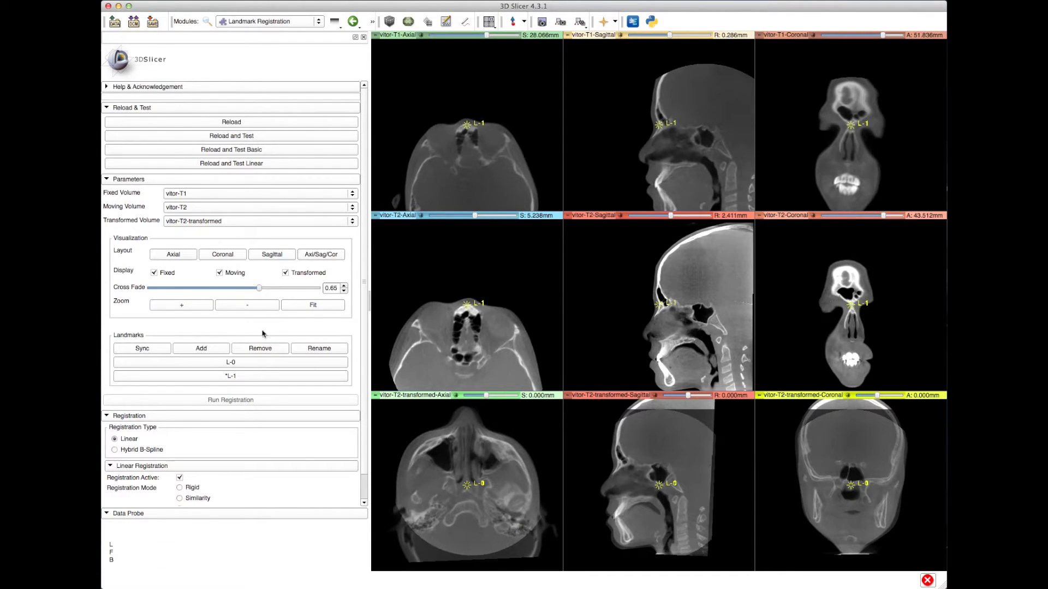
- Add a third landmark and place it at the upper rear edge of the sphenoid sinus in the T1 and T2 sagittal views
click(201, 347)
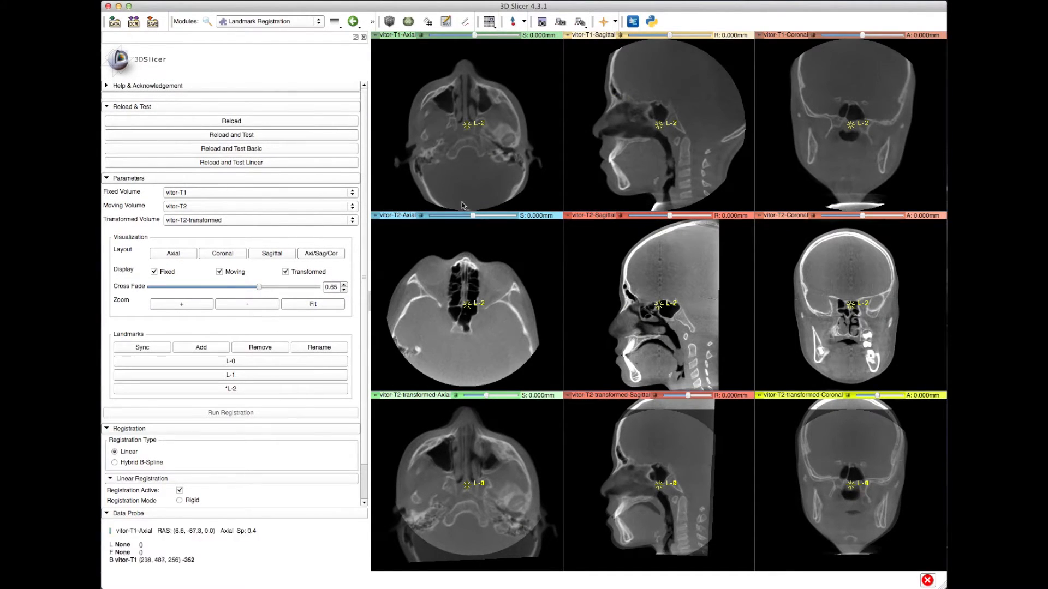
drag(658, 126, 662, 112)
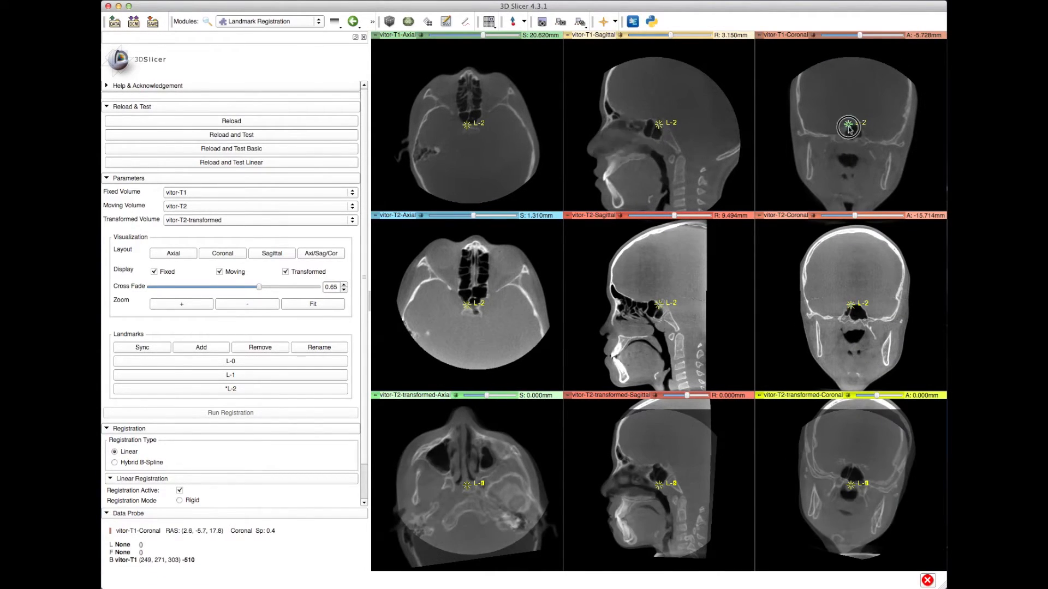
click(182, 304)
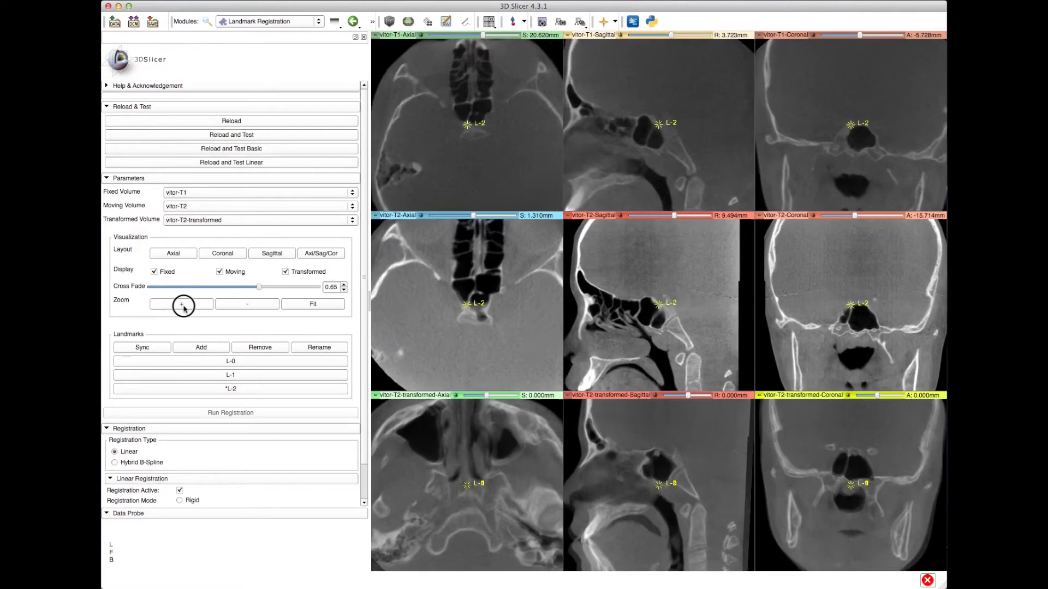
click(182, 304)
drag(657, 306, 648, 297)
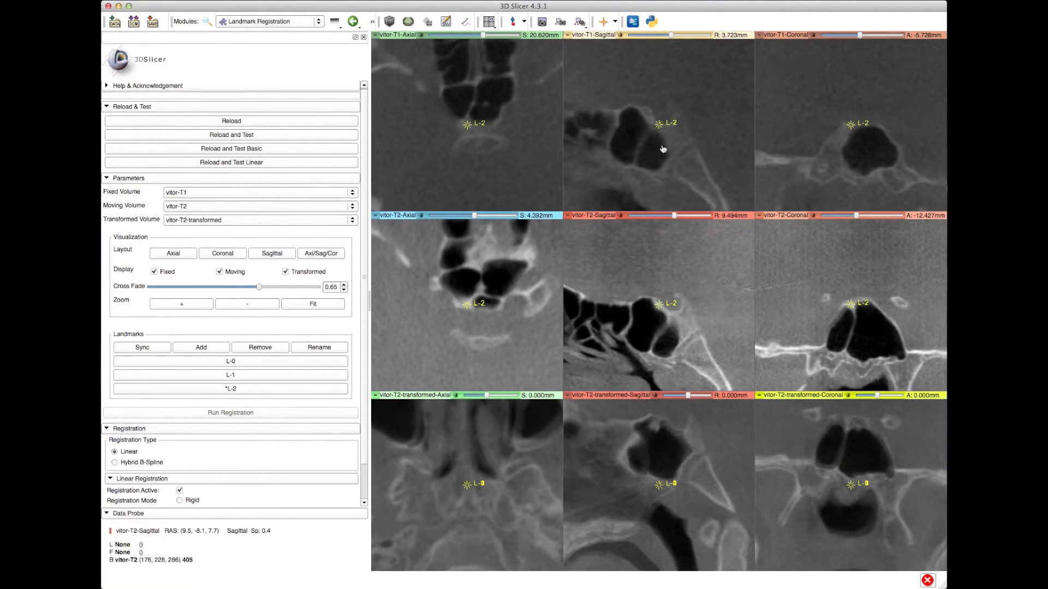
drag(659, 125, 645, 112)
- Refine the third landmark's position on both scans in the coronal and axial views
drag(850, 305, 855, 306)
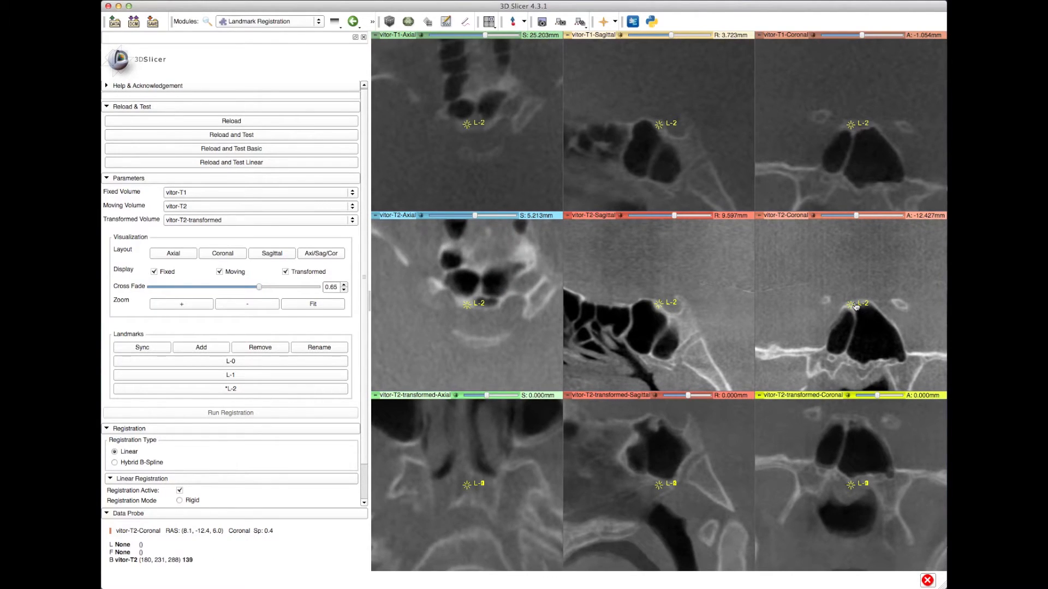
drag(855, 127, 852, 129)
drag(466, 124, 474, 126)
drag(468, 307, 470, 307)
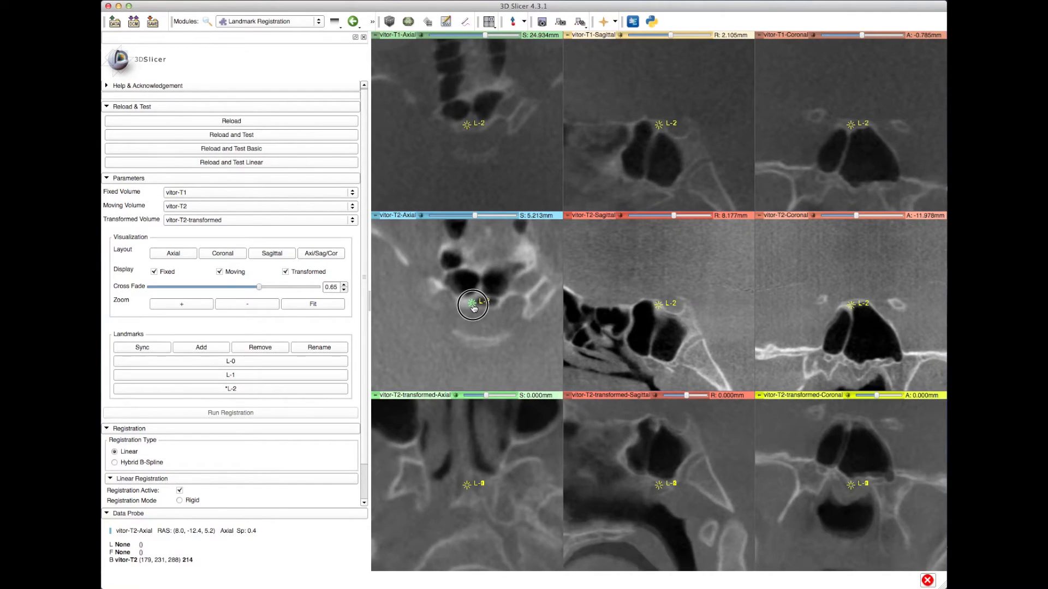
- Fit the whole head in all views and set the cross fade of the registered overlay to 0.55
click(315, 304)
drag(259, 284, 233, 287)
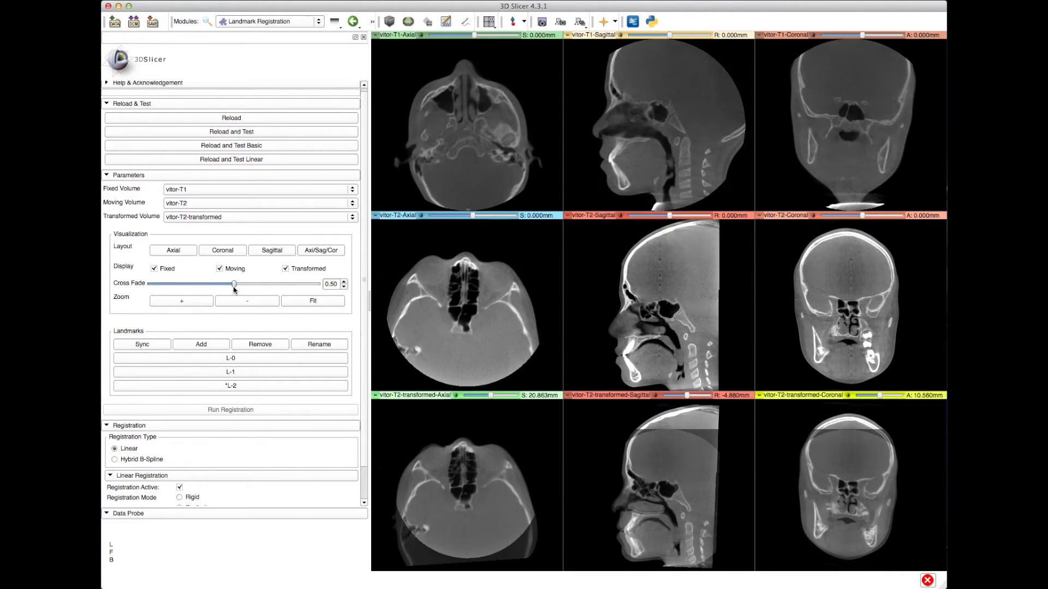
scroll(235, 288, down, 2)
mouse_move(234, 249)
mouse_down()
mouse_move(274, 249)
mouse_move(189, 253)
mouse_move(304, 243)
mouse_move(94, 265)
mouse_move(243, 262)
mouse_up()
- Select LinearTransform_3 as the target linear transform of the affine registration
scroll(251, 328, up, 2)
scroll(238, 310, up, 1)
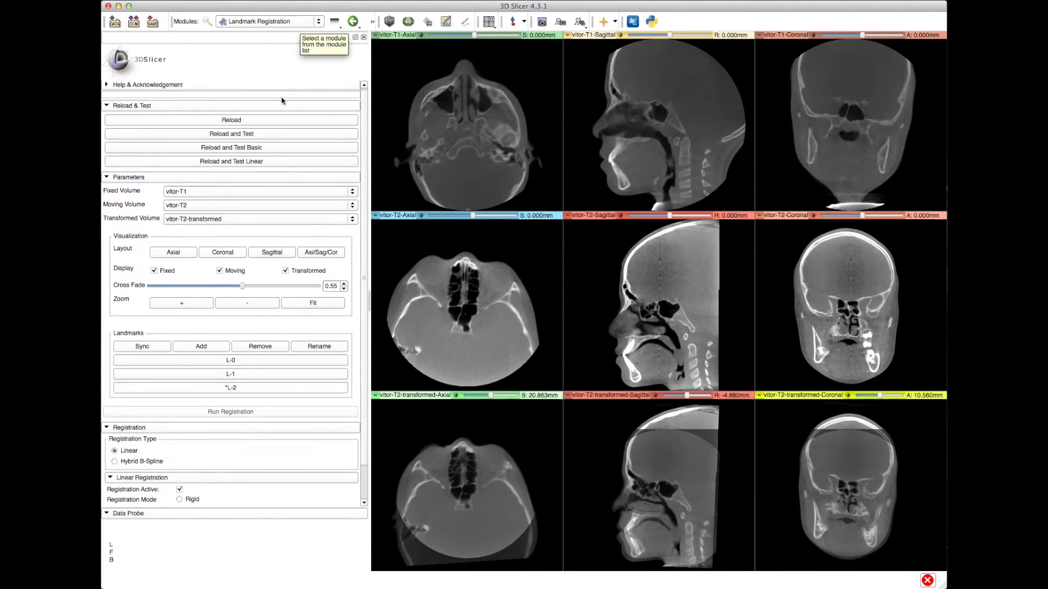
scroll(221, 333, down, 3)
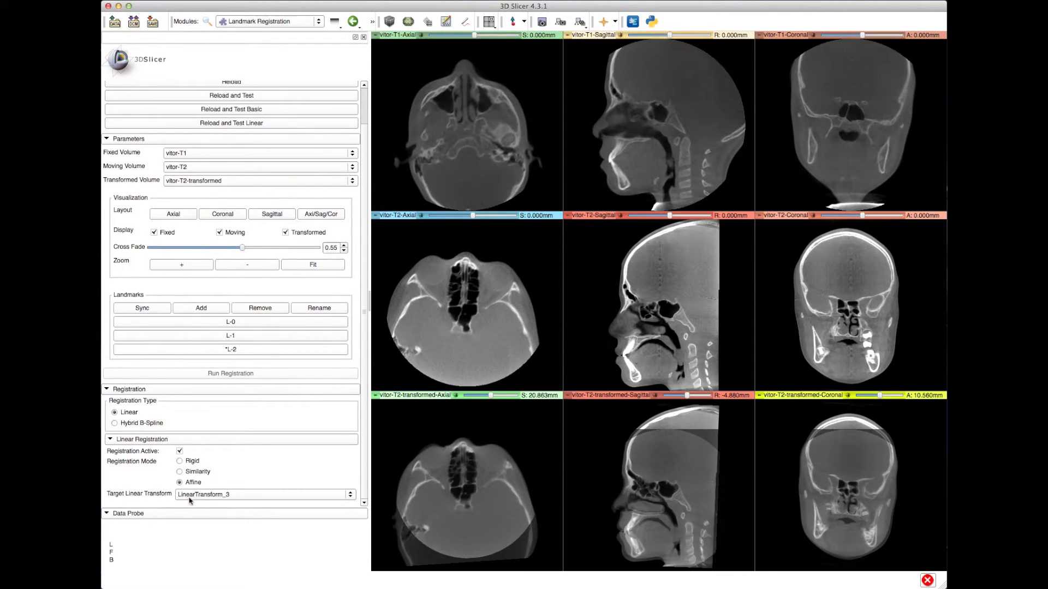
click(232, 495)
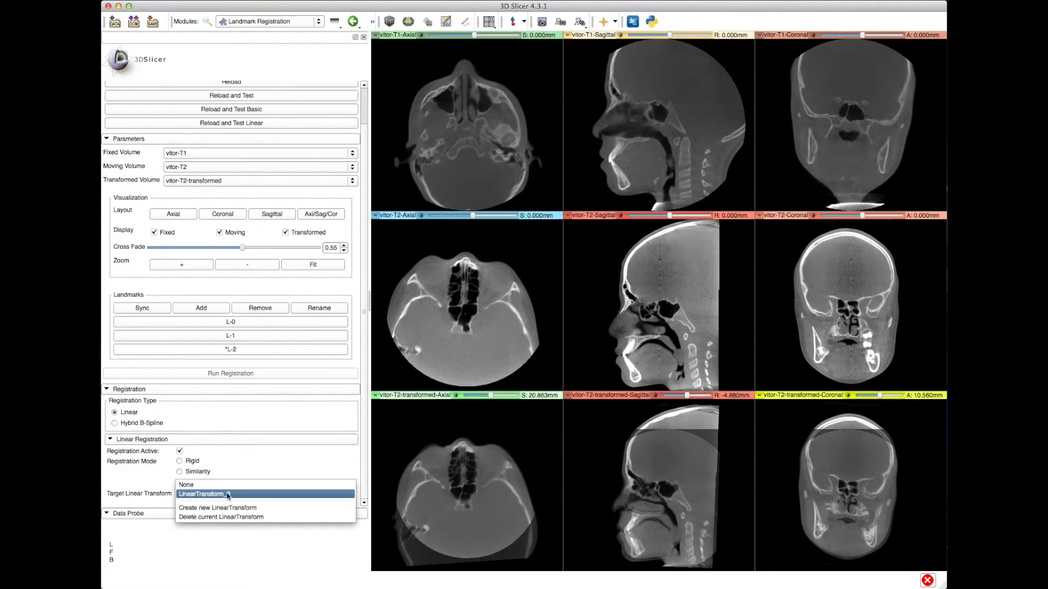
click(214, 495)
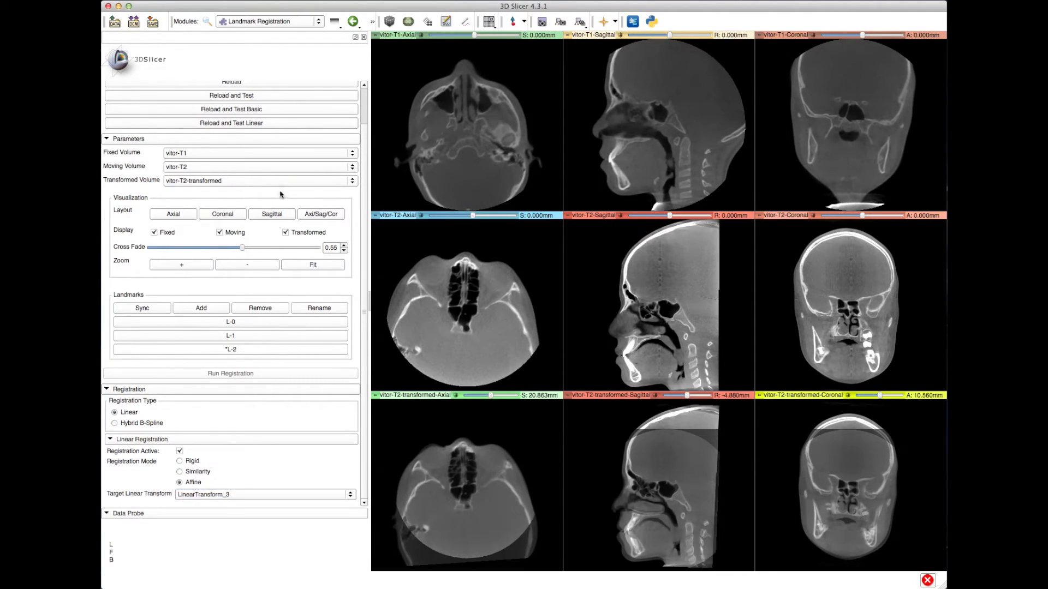
- Switch to the Apply Matrix module of CMF Registration and set vitor-T2 as the input volume
click(290, 20)
mouse_move(280, 183)
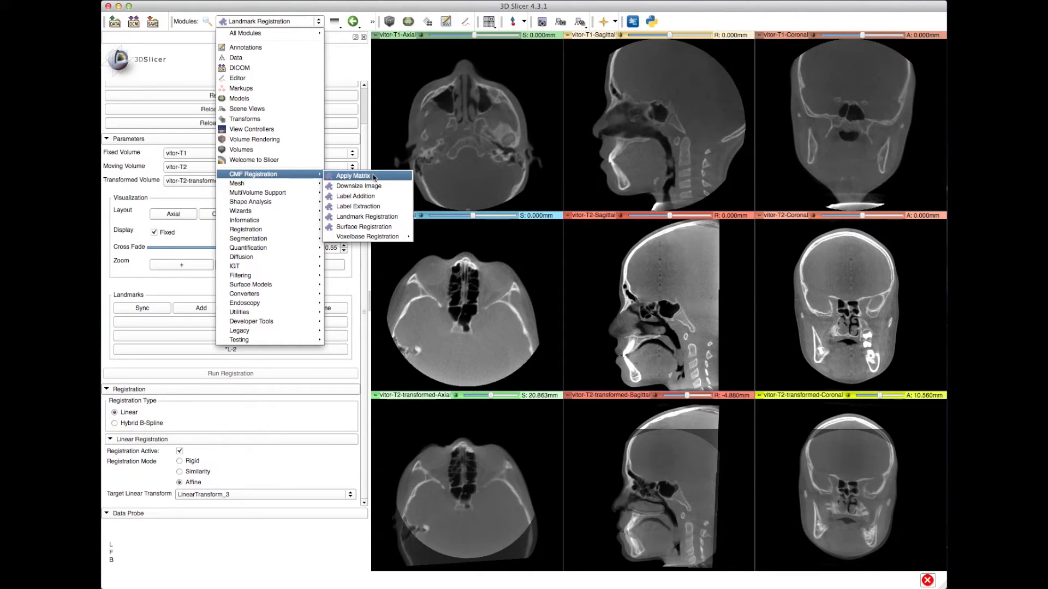
click(377, 178)
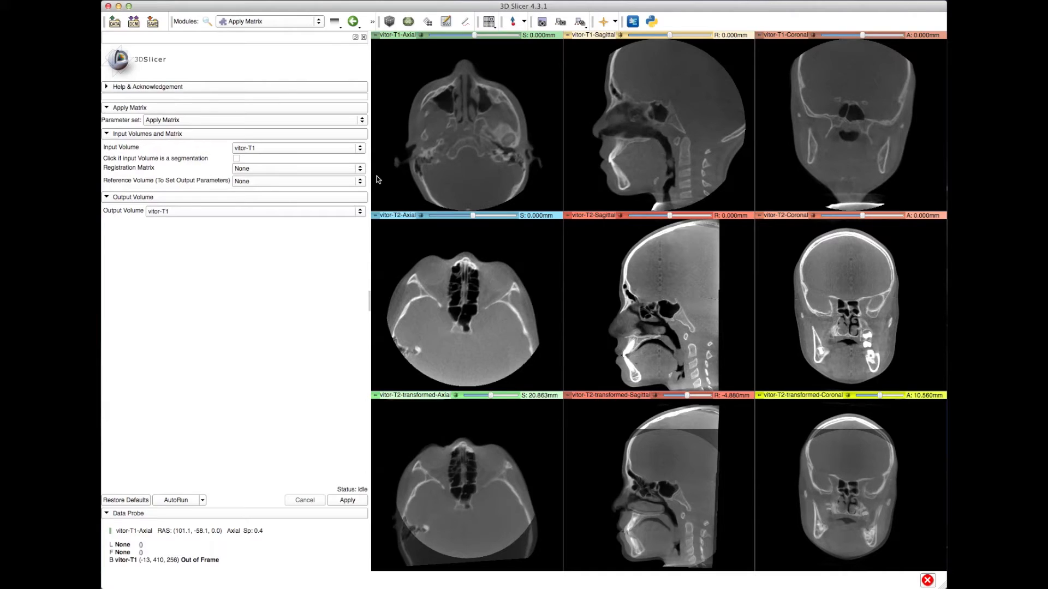
click(259, 150)
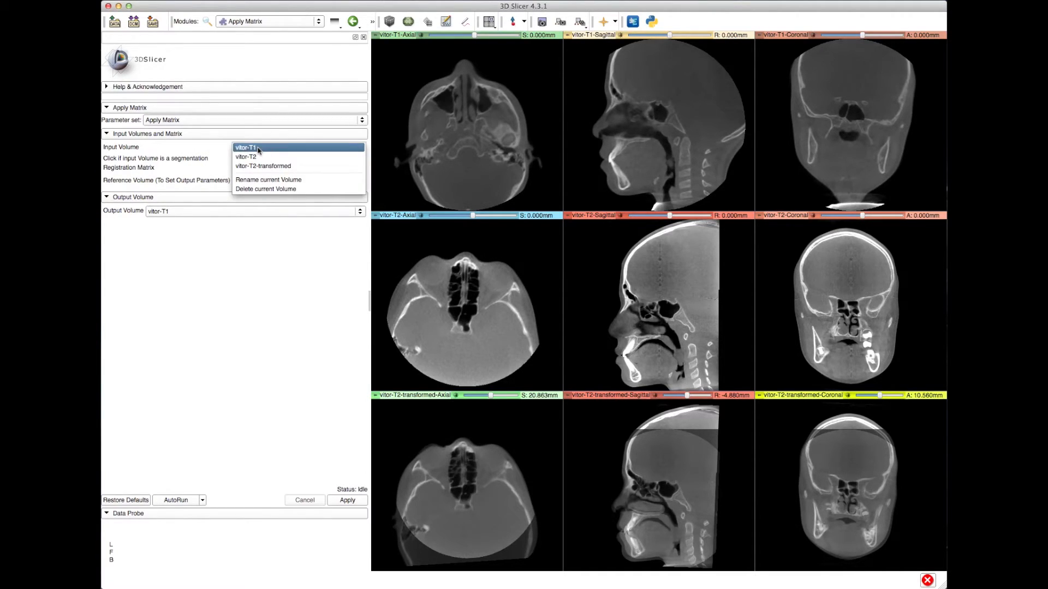
click(253, 157)
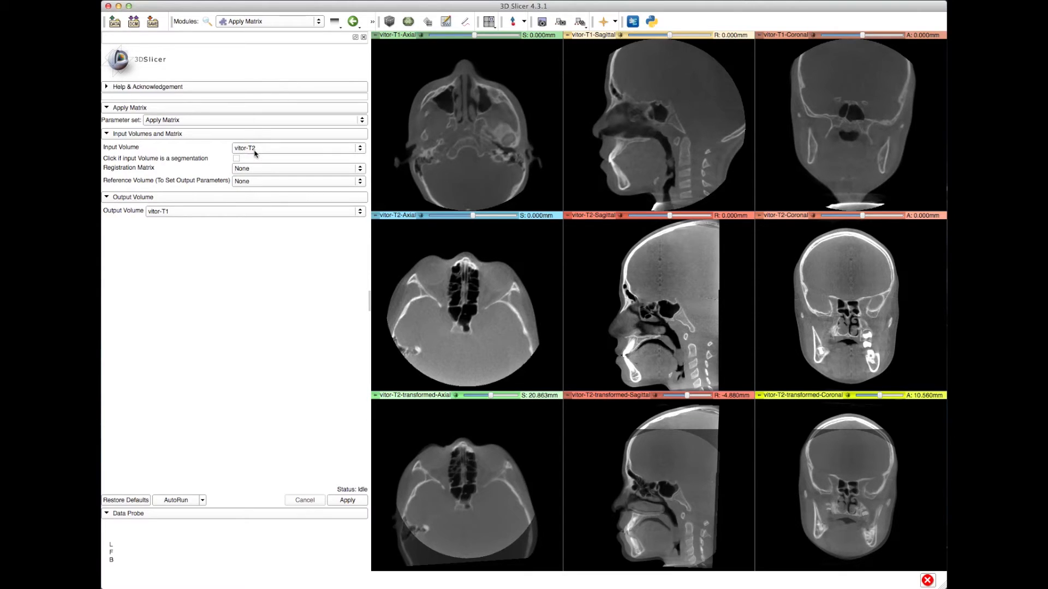
click(256, 151)
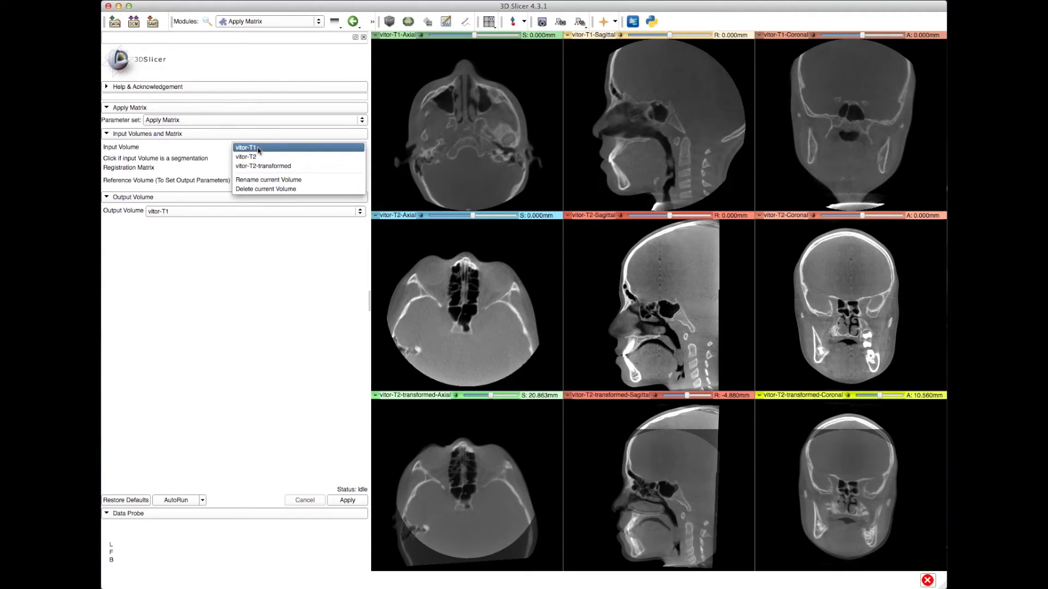
click(254, 157)
- Set the registration matrix to LinearTransform_3 and the reference volume to vitor-T1
click(245, 168)
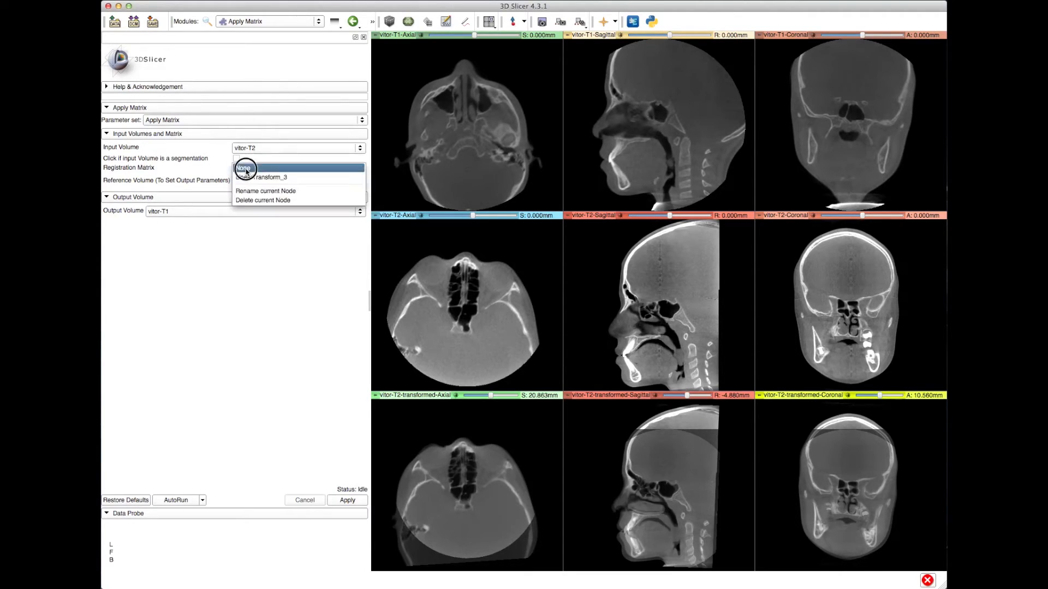
click(274, 178)
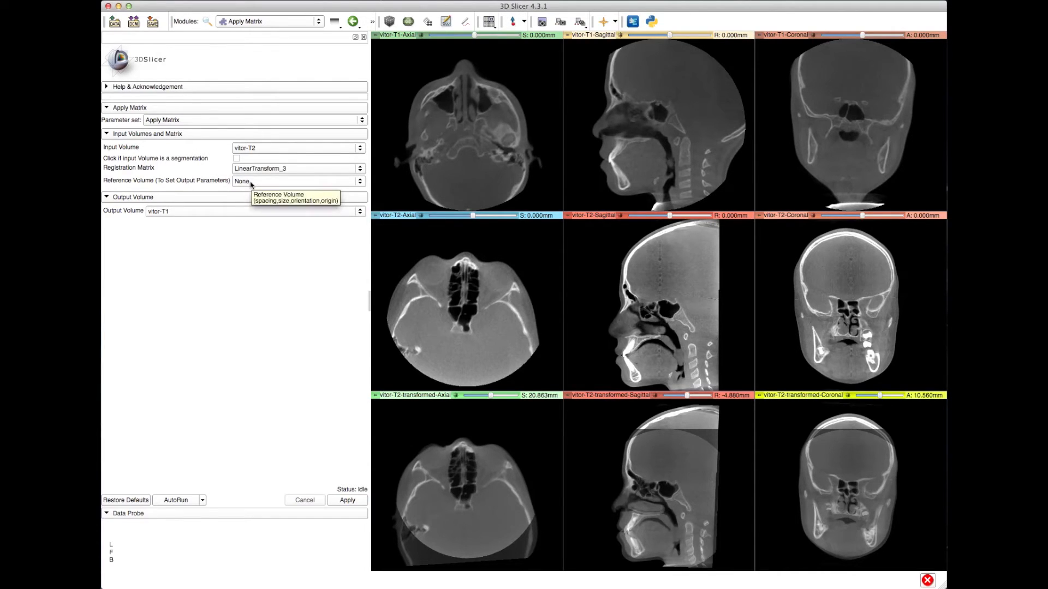
click(251, 184)
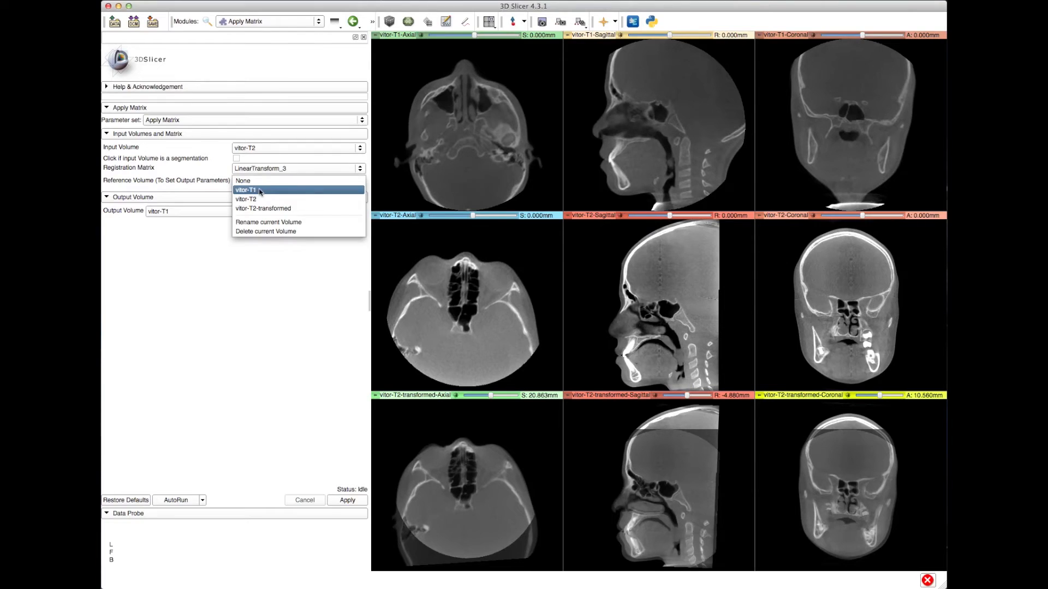
click(260, 191)
- Create an output volume named vitor-T2-LandmarkRegistration and apply the registration matrix to produce it
click(182, 213)
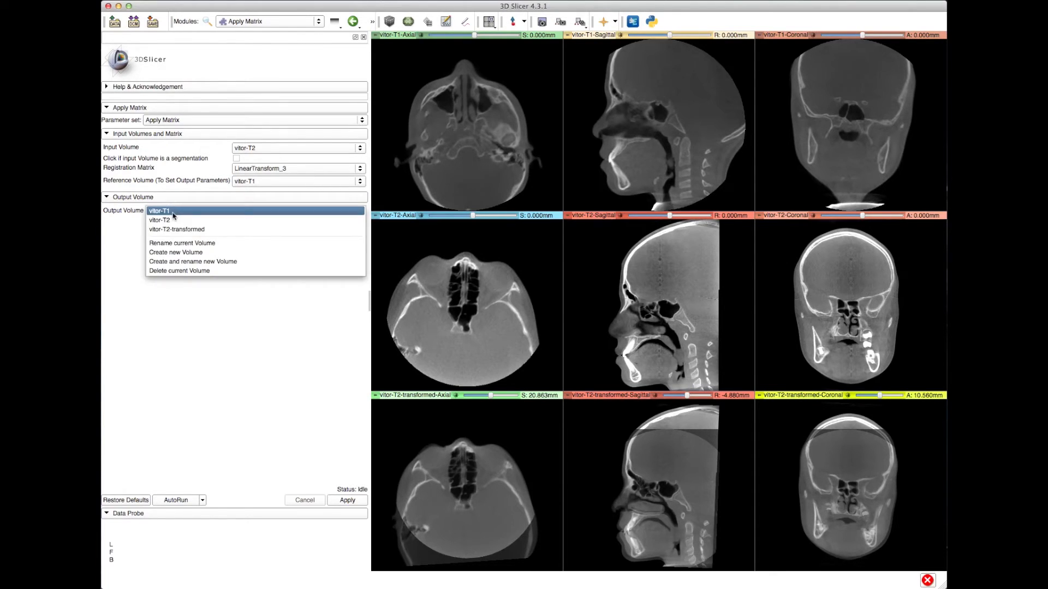
click(202, 262)
text(vitor)
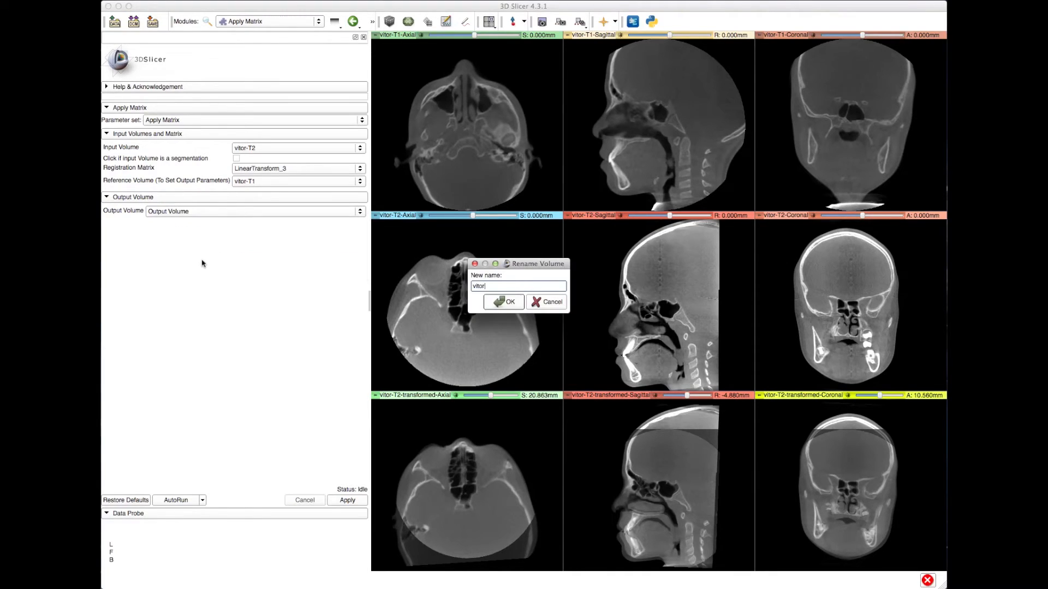
text(-T2-LandmarkRegistration)
click(495, 303)
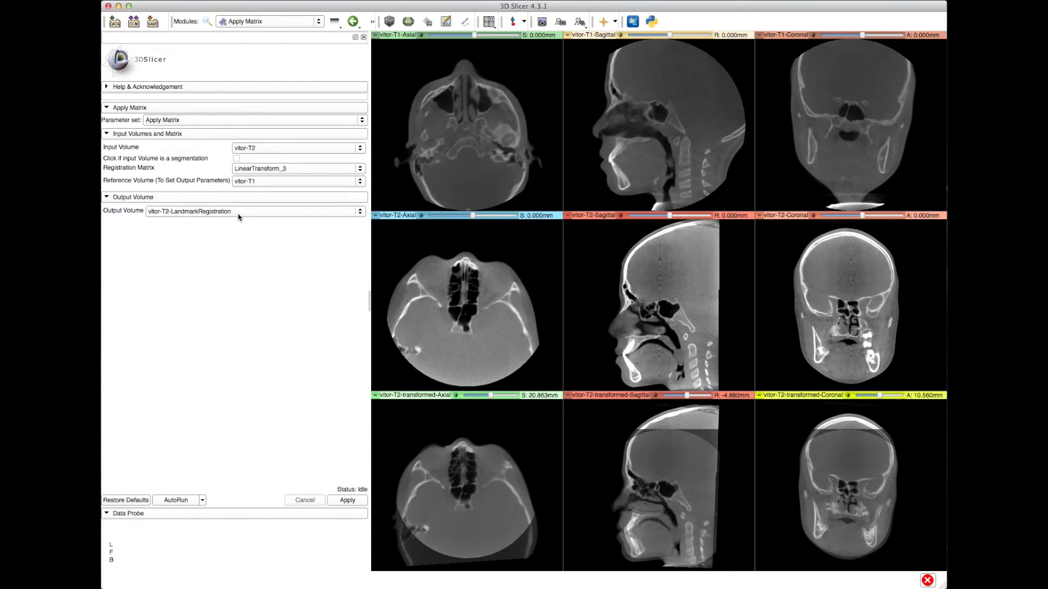
click(352, 502)
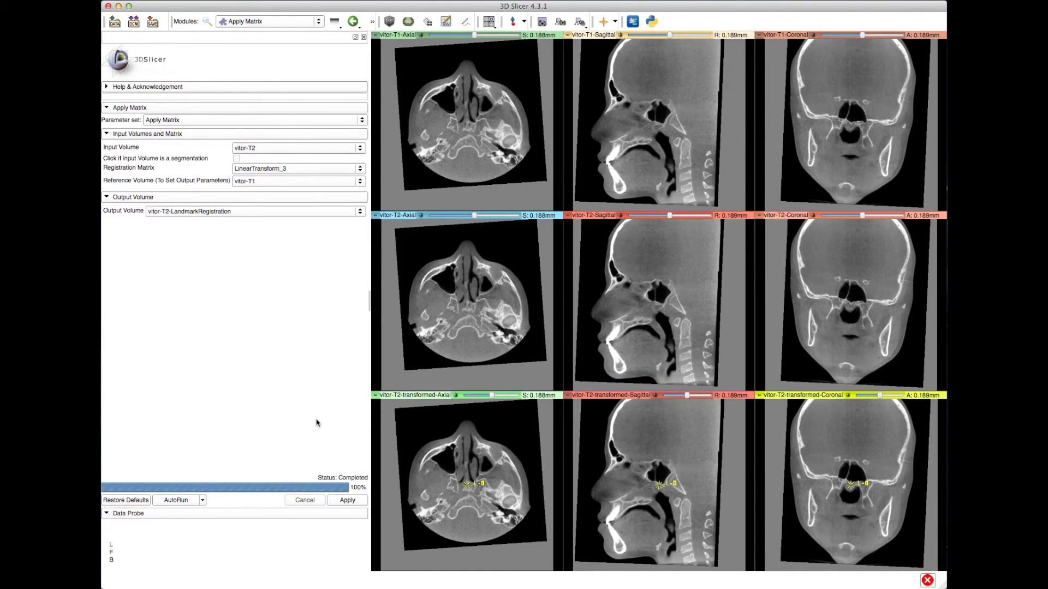
- Change the view layout and examine the overlay of T1 and T2-Landmark in the slice views
click(489, 21)
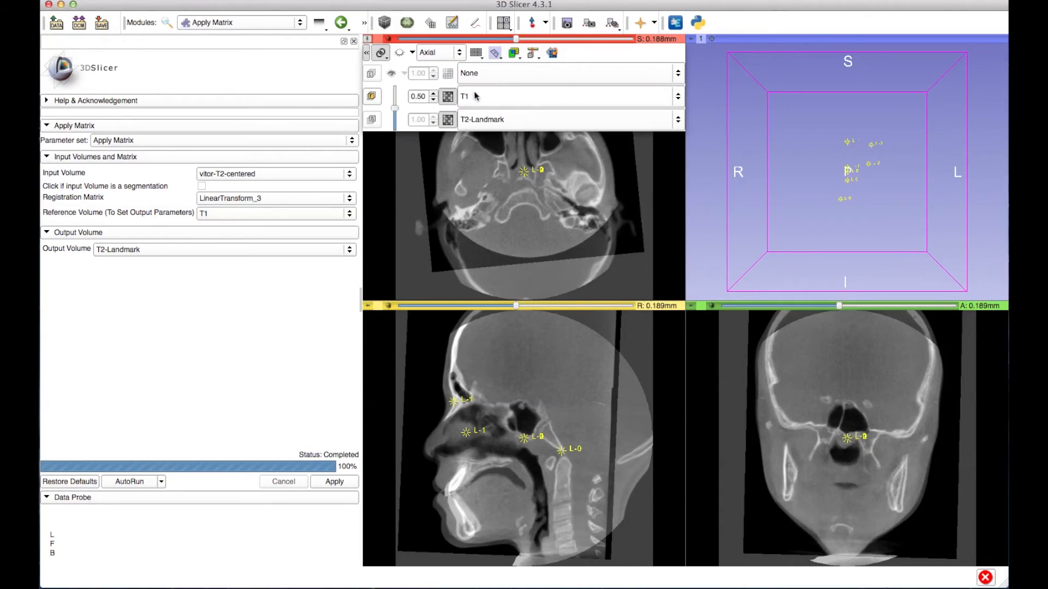
mouse_move(394, 108)
mouse_down()
mouse_move(398, 89)
mouse_move(398, 121)
mouse_move(398, 96)
mouse_move(397, 119)
mouse_move(401, 107)
mouse_up()
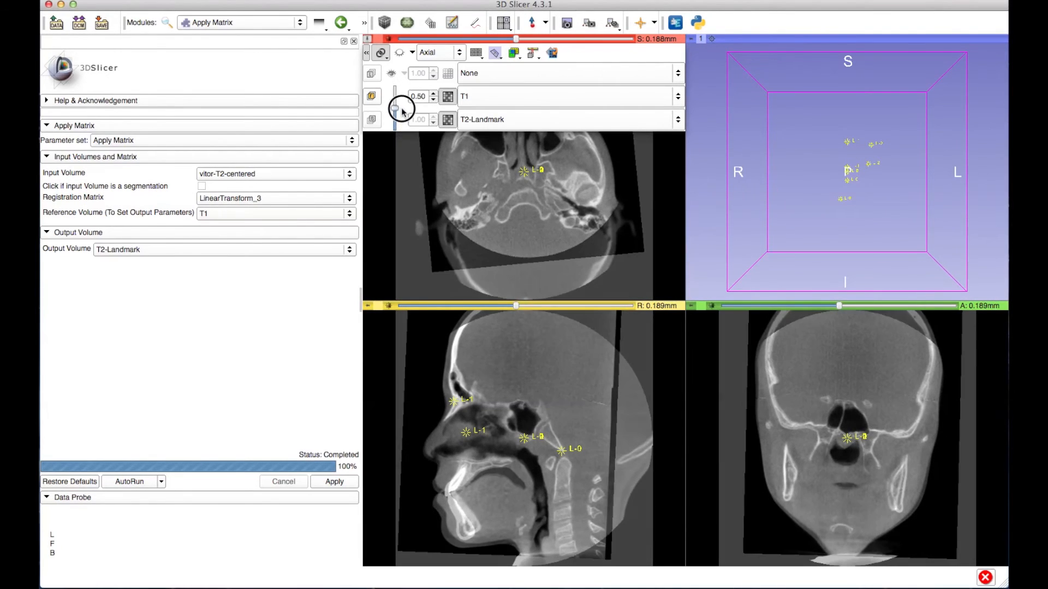
- Open the scene saving options and exclude the scene file, the vitor-T2-centered-transformed volume and all L-0, L-1 and L-2 landmark files
click(108, 25)
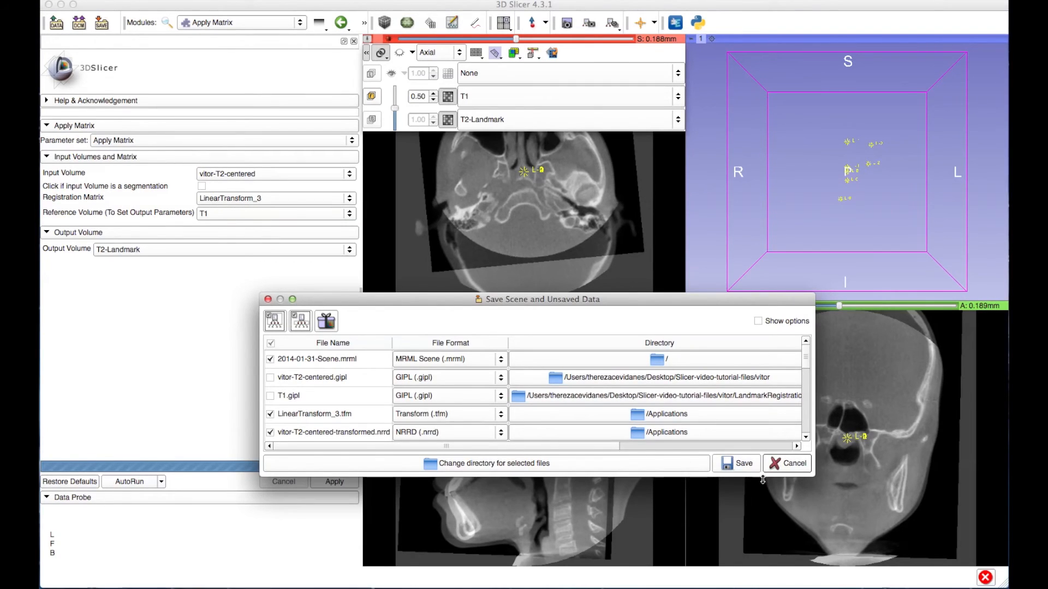
drag(565, 312, 506, 93)
drag(782, 344, 805, 482)
click(210, 141)
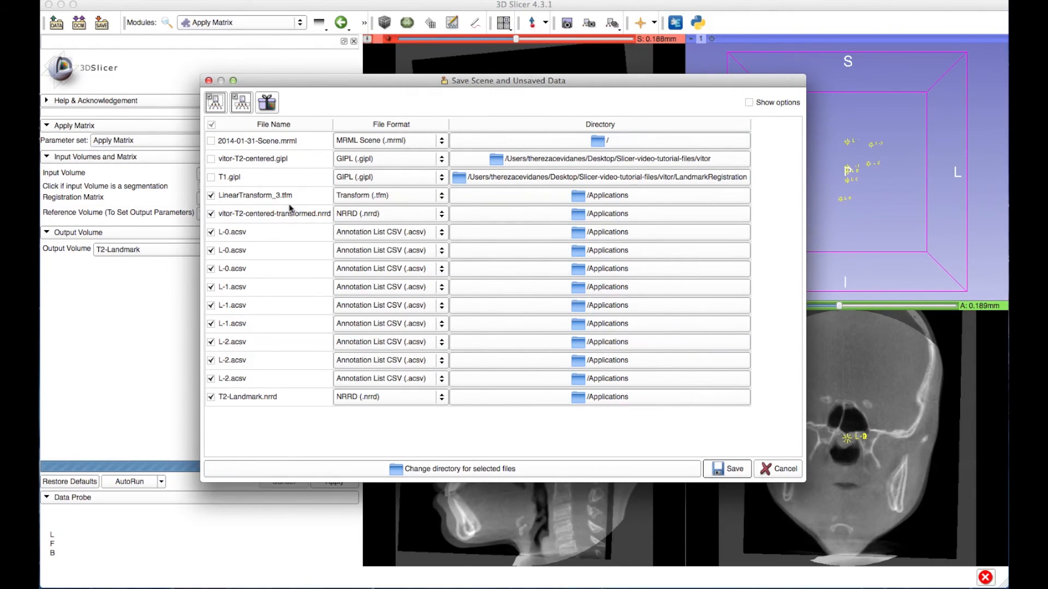
click(211, 213)
click(211, 232)
click(210, 251)
click(211, 269)
click(210, 287)
click(211, 305)
click(211, 323)
click(211, 341)
click(211, 360)
click(211, 378)
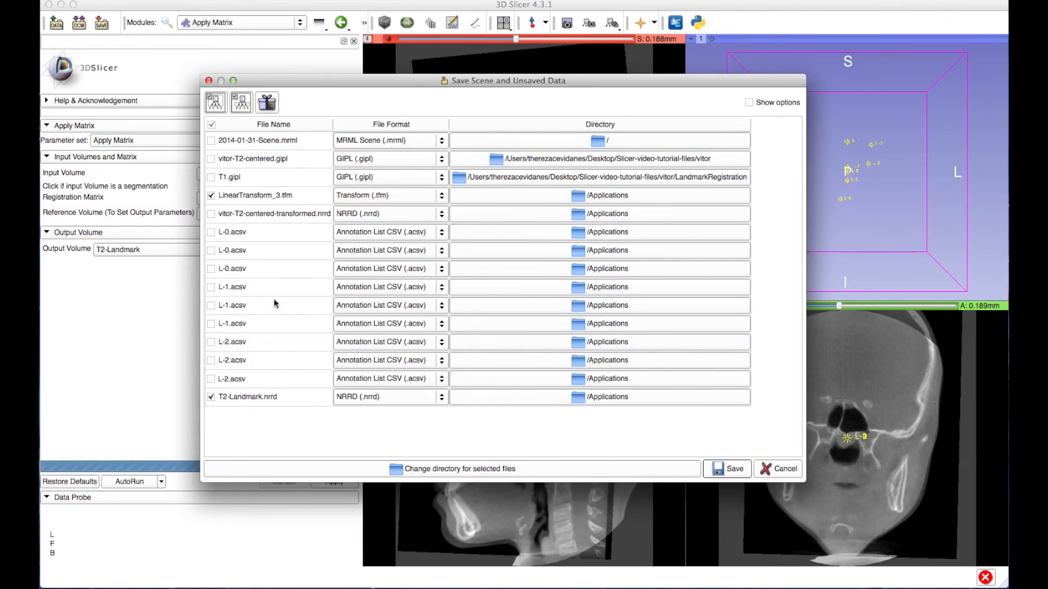
- Include T1 among the files to save and set the format of T1 and T2-Landmark to GIPL (.gipl.gz)
click(211, 177)
double_click(220, 178)
click(354, 178)
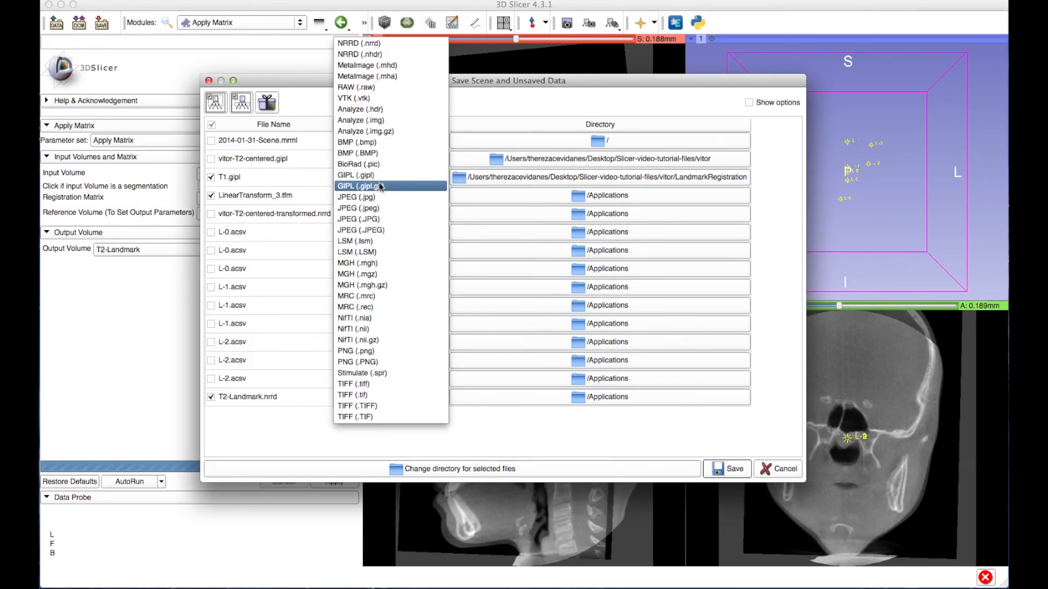
click(362, 185)
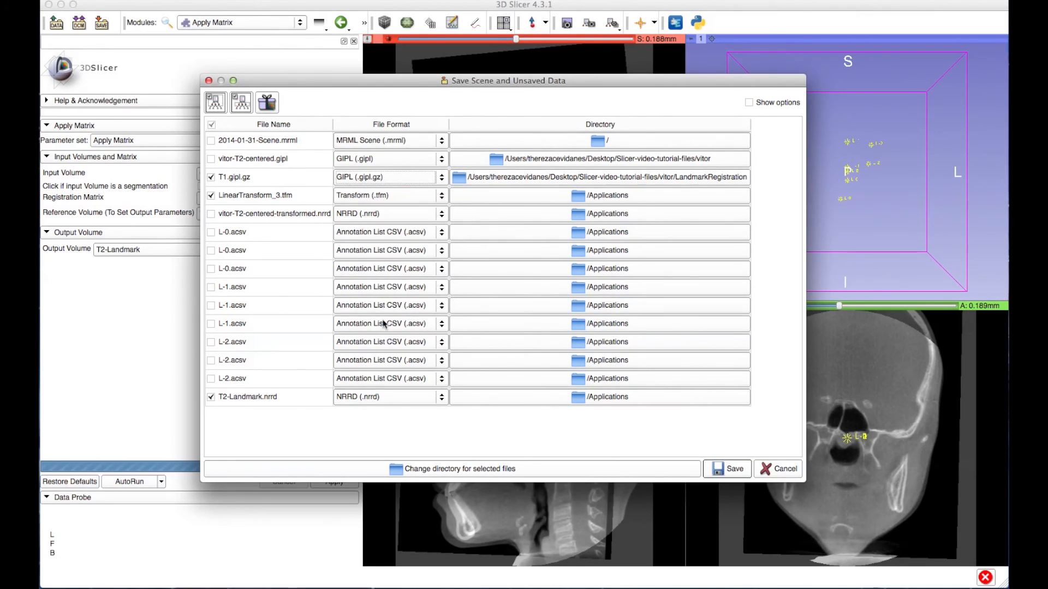
click(363, 397)
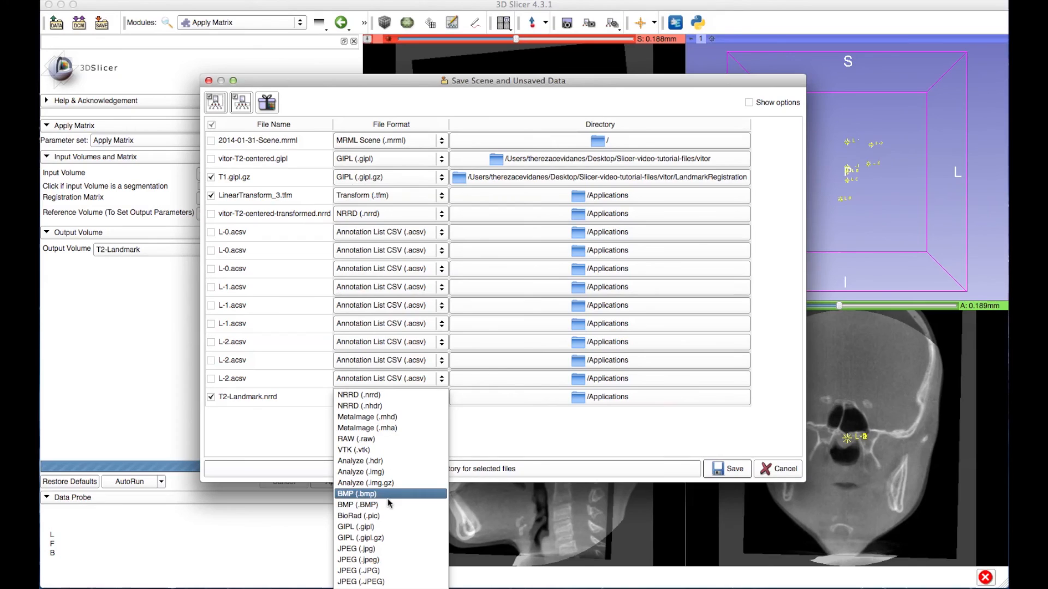
click(360, 537)
double_click(269, 398)
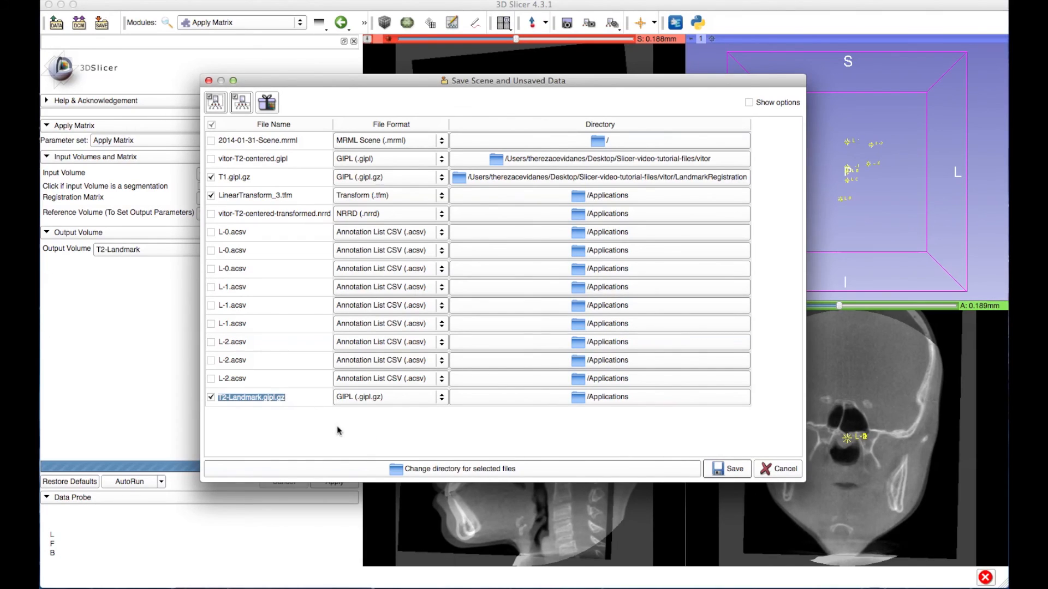
- Start changing the directory for the selected files, browsing to Desktop in the home folder
click(449, 471)
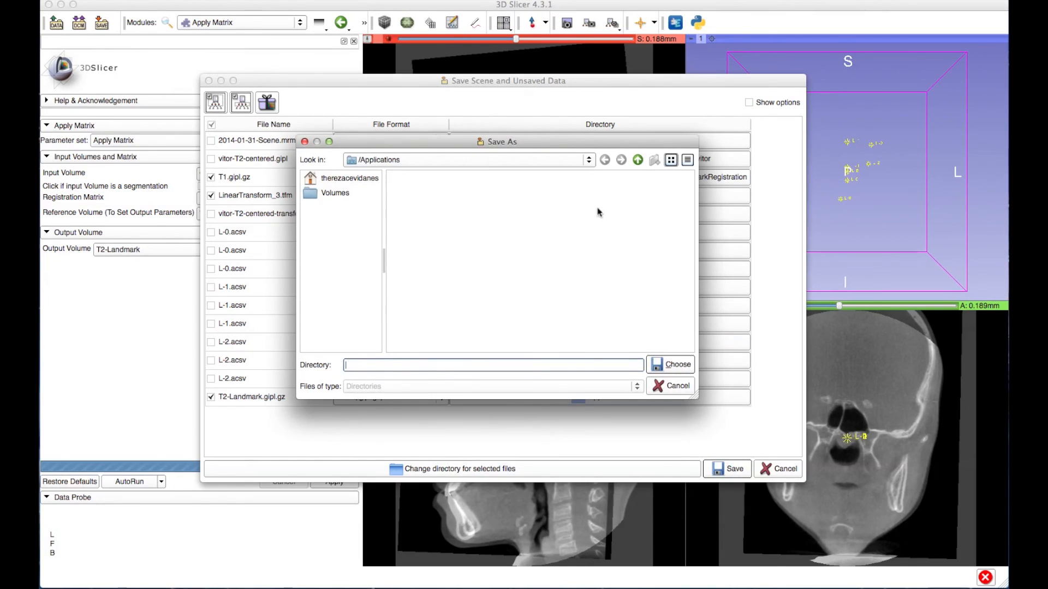
click(351, 178)
click(358, 179)
click(422, 195)
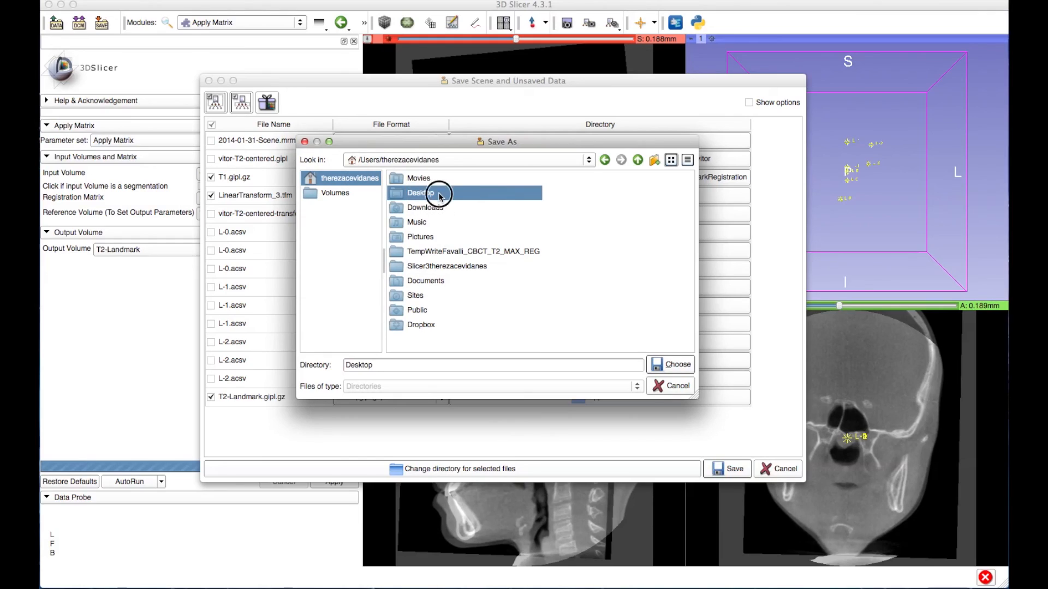